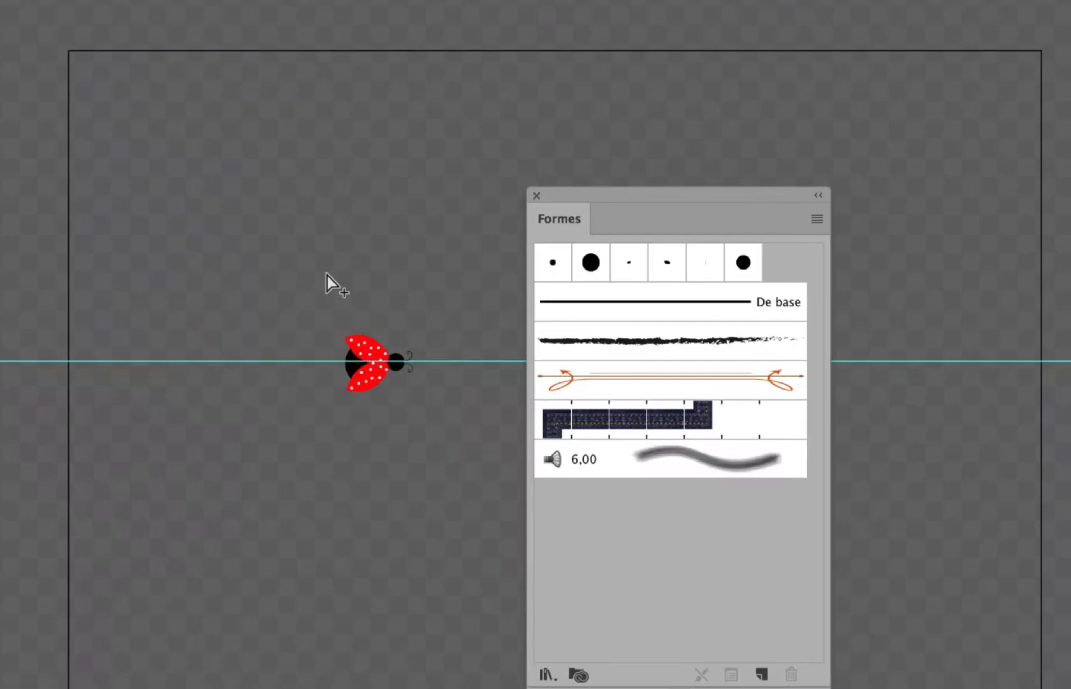
- Create a new scatter brush (Forme diffuse) from the ladybug artwork, keeping the default brush options
{"action": "left_click", "coordinate": [342, 308]}
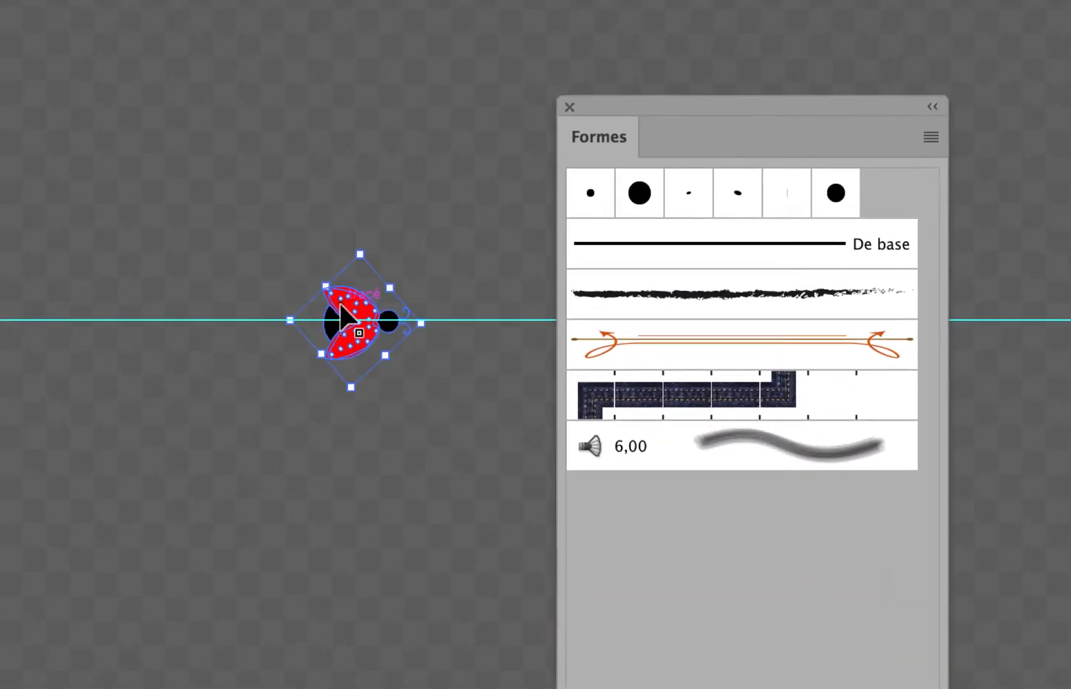
{"action": "mouse_move", "coordinate": [341, 303]}
{"action": "left_mouse_down"}
{"action": "mouse_move", "coordinate": [715, 283]}
{"action": "mouse_move", "coordinate": [864, 196]}
{"action": "left_mouse_up"}
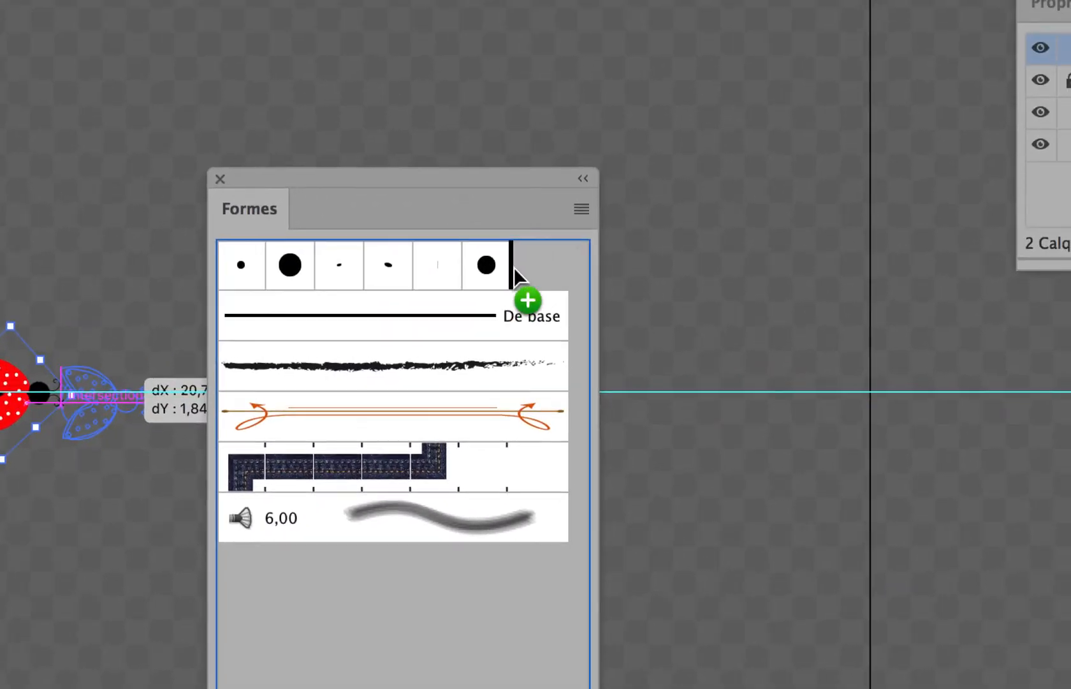
{"action": "left_click_drag", "start_coordinate": [514, 267], "coordinate": [515, 268]}
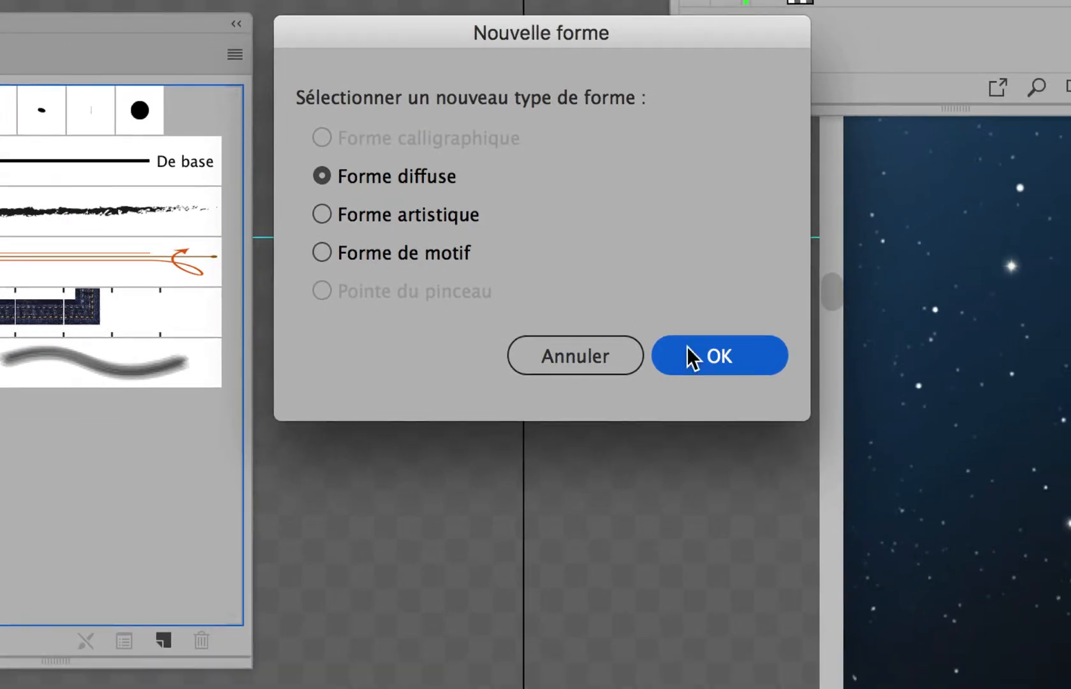
{"action": "left_click", "coordinate": [694, 358]}
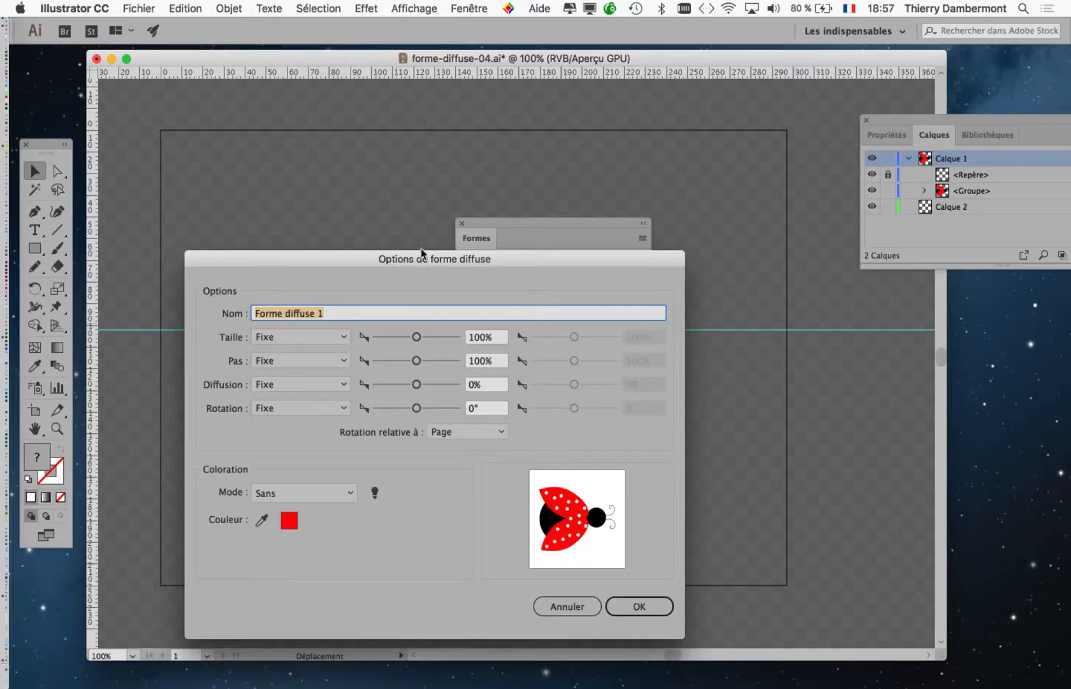
{"action": "left_click_drag", "start_coordinate": [415, 257], "coordinate": [724, 95]}
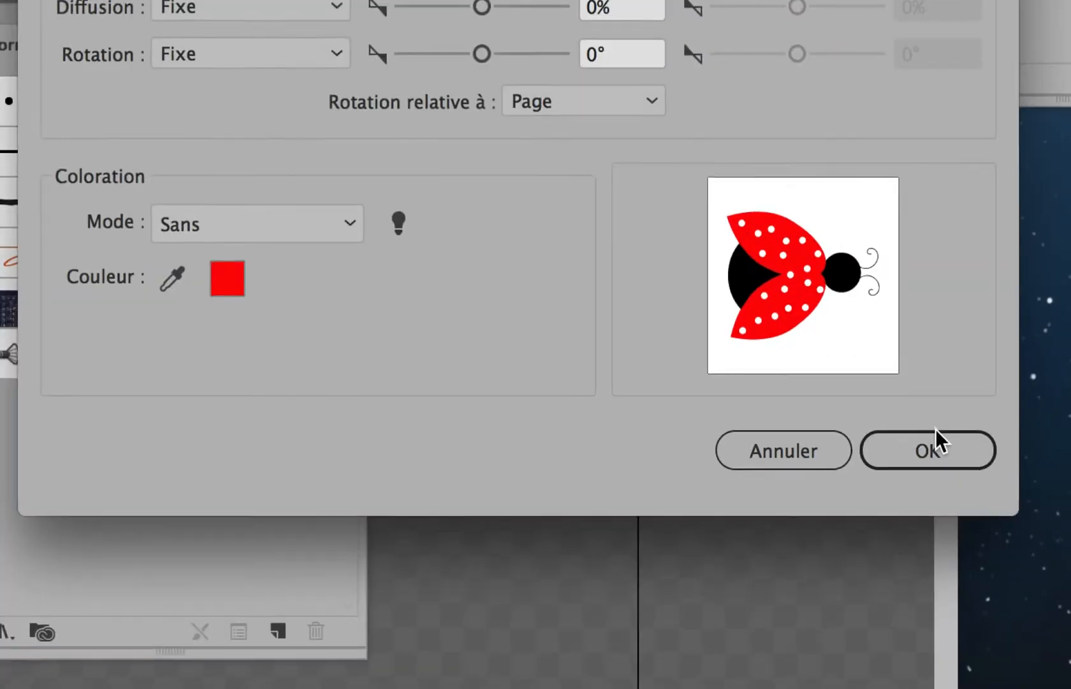
{"action": "left_click", "coordinate": [935, 440]}
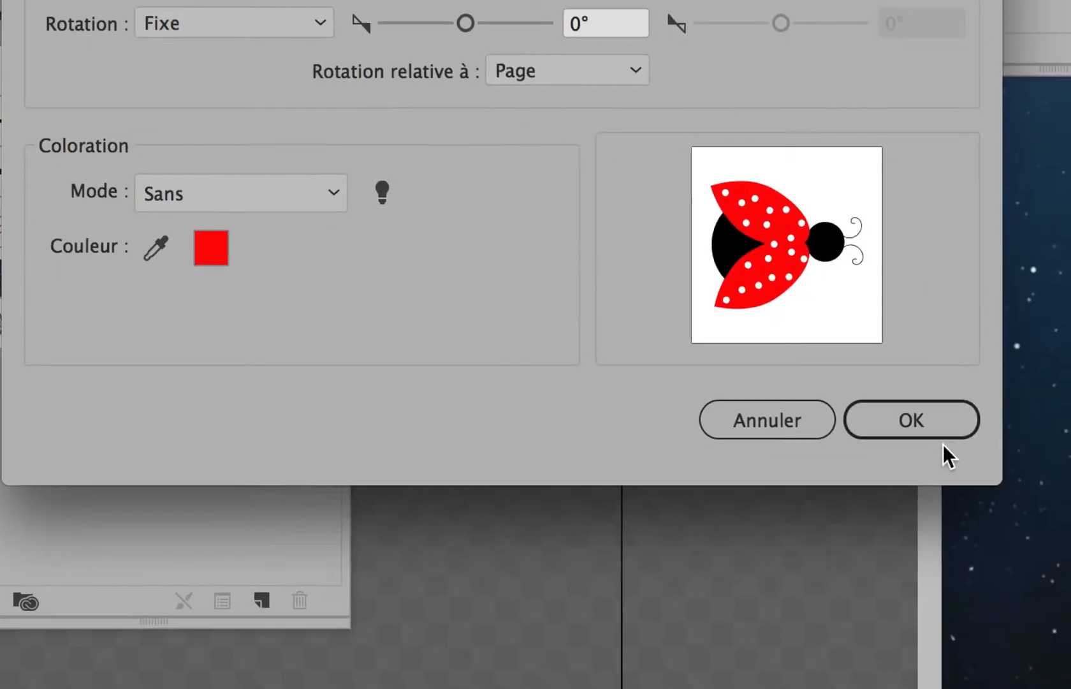
{"action": "left_click", "coordinate": [943, 443]}
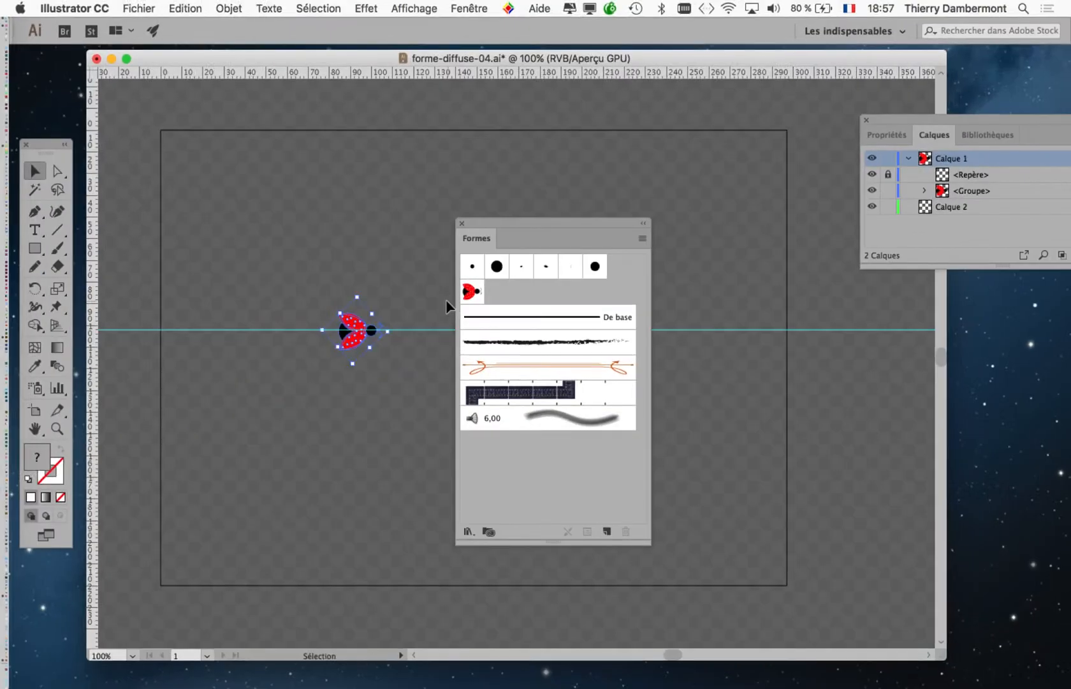
- Collapse Calque 1, clear the panels away from the artwork, and lock and hide that layer
{"action": "left_click", "coordinate": [909, 159]}
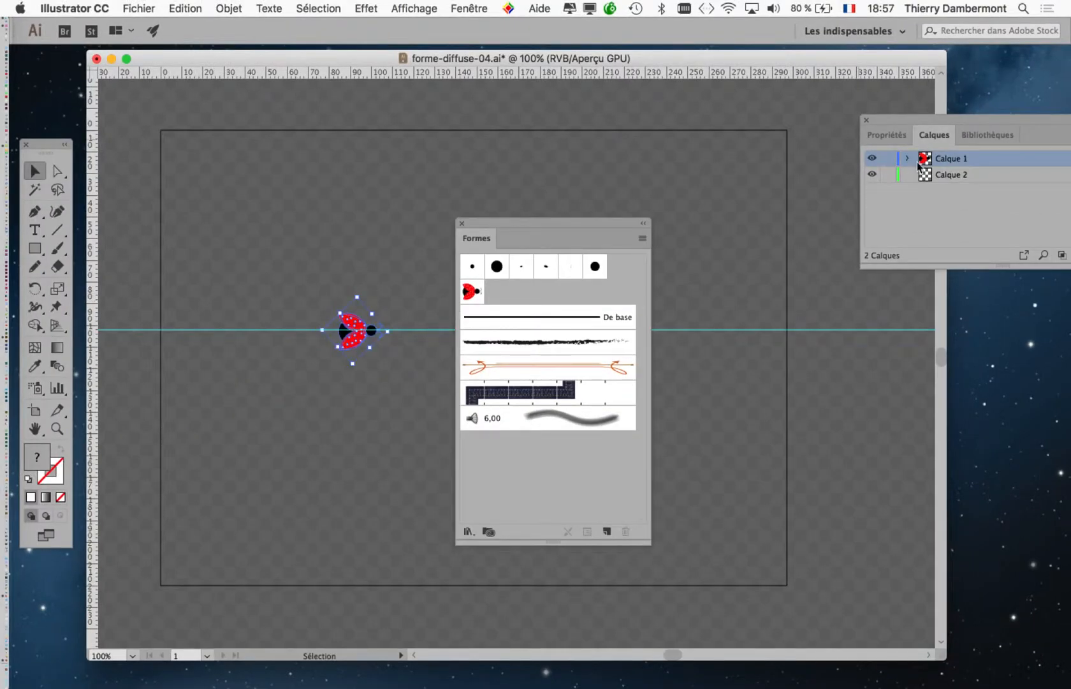
{"action": "left_click_drag", "start_coordinate": [894, 121], "coordinate": [872, 122]}
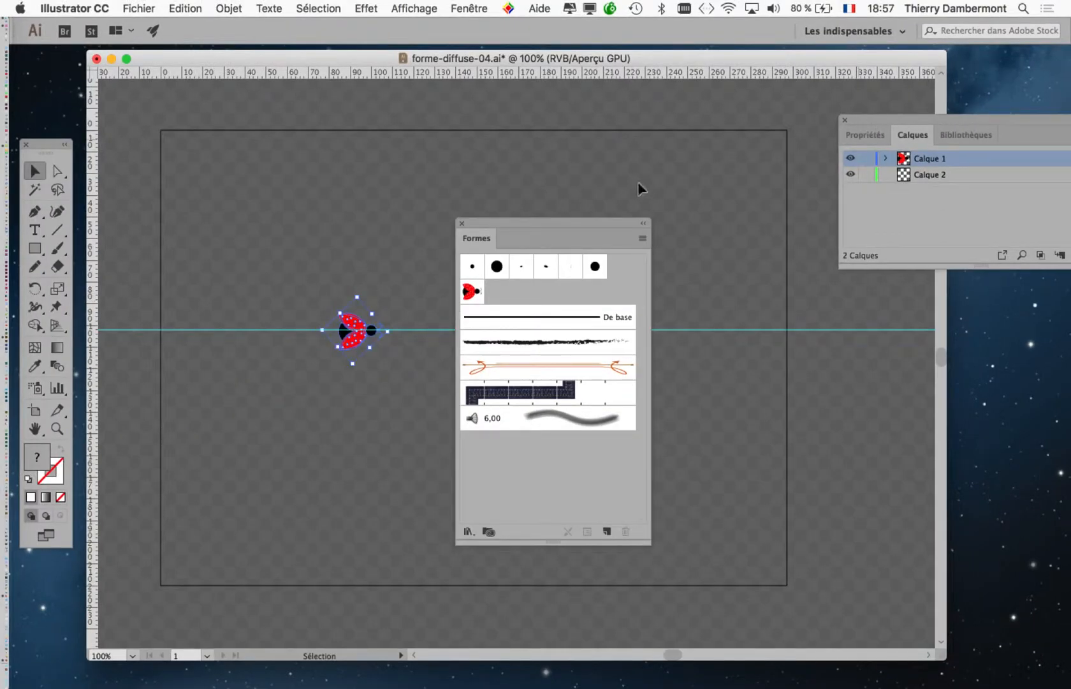
{"action": "left_click_drag", "start_coordinate": [565, 223], "coordinate": [196, 427]}
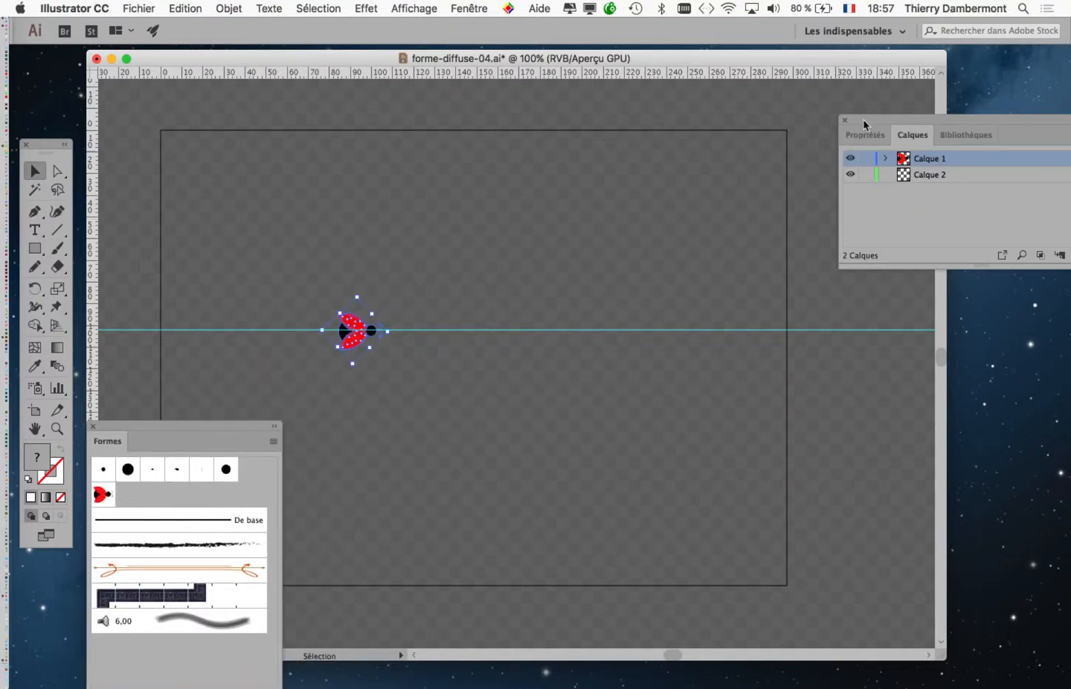
{"action": "left_click_drag", "start_coordinate": [864, 123], "coordinate": [569, 225]}
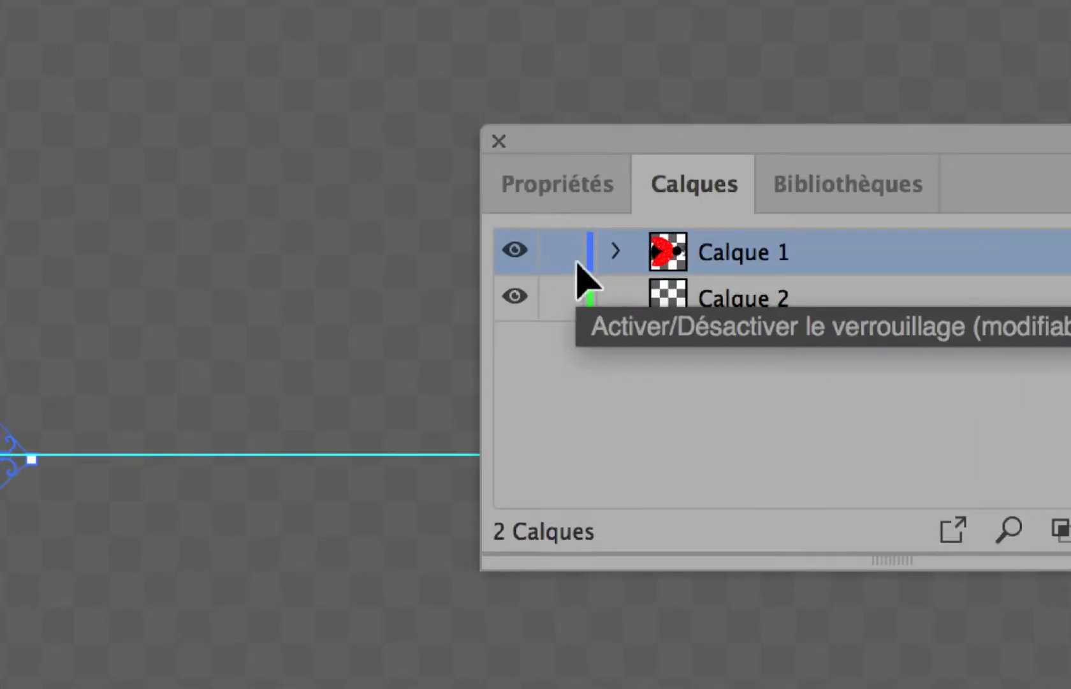
{"action": "left_click", "coordinate": [560, 253]}
{"action": "left_click", "coordinate": [517, 252]}
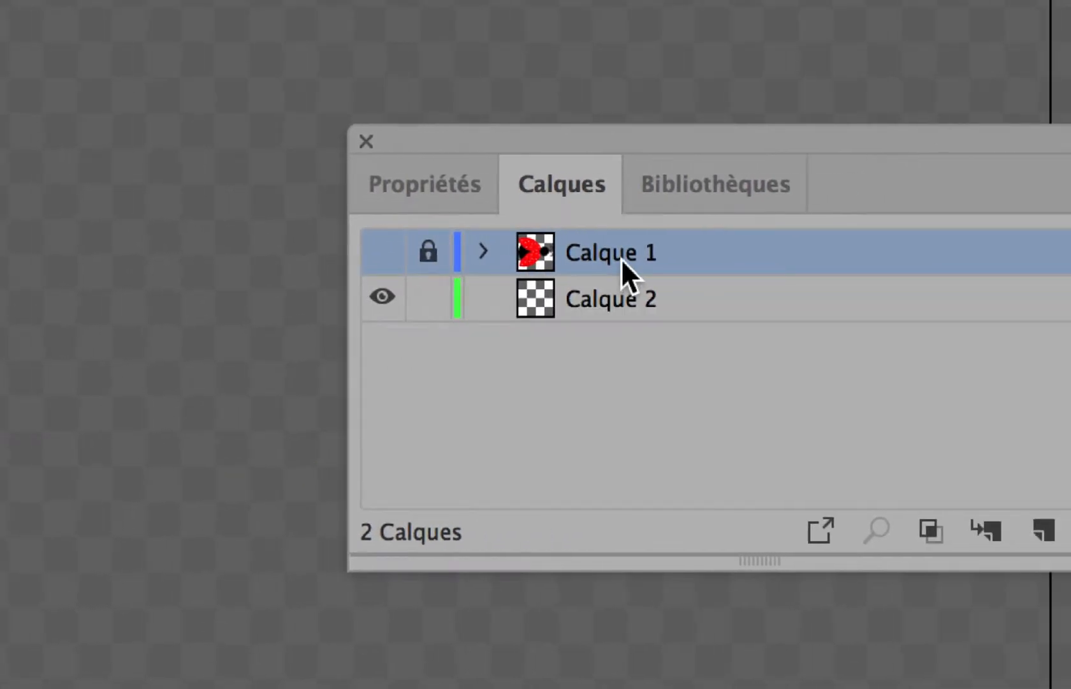
- Rename Calque 1 as "backup ladybug"
{"action": "double_click", "coordinate": [621, 259]}
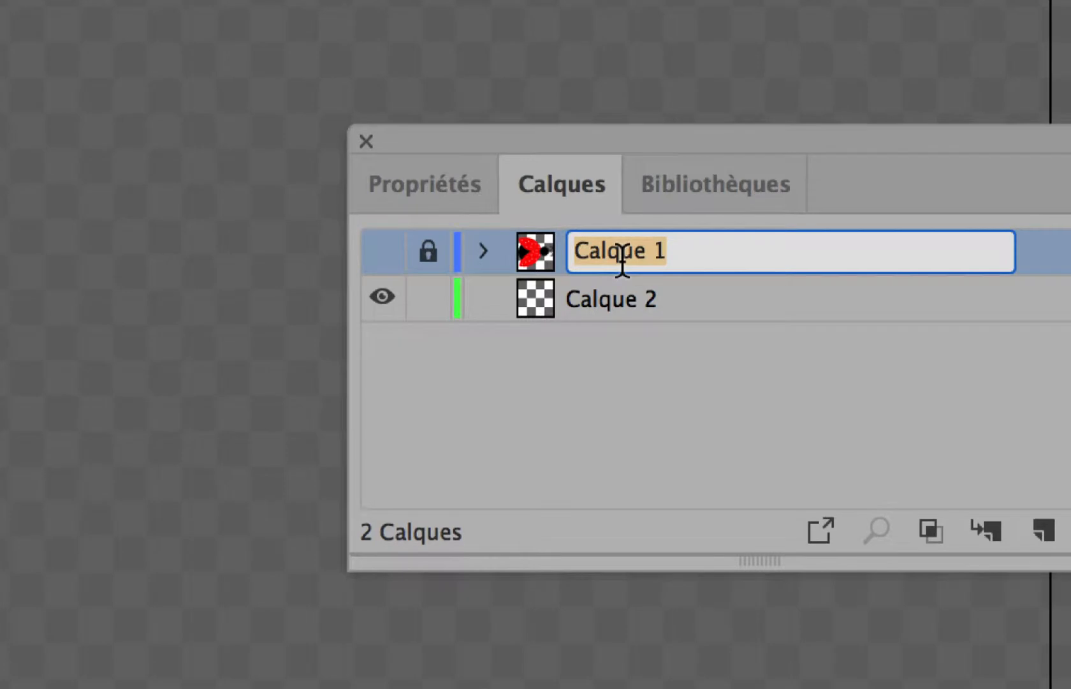
{"action": "type", "text": "backup "}
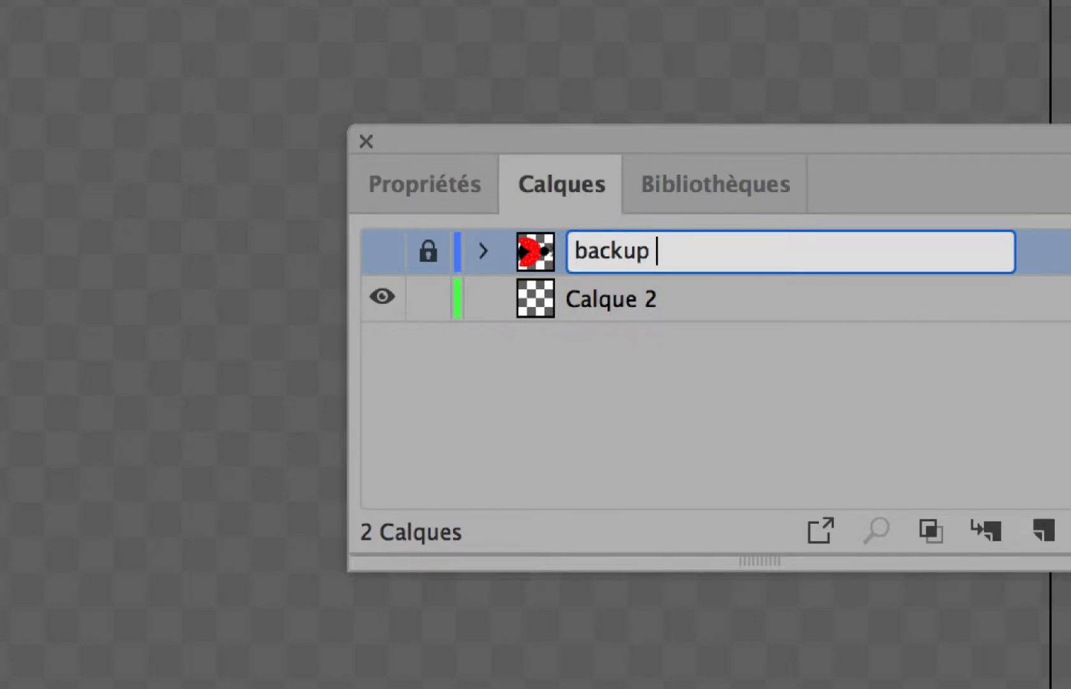
{"action": "type", "text": "ladybug"}
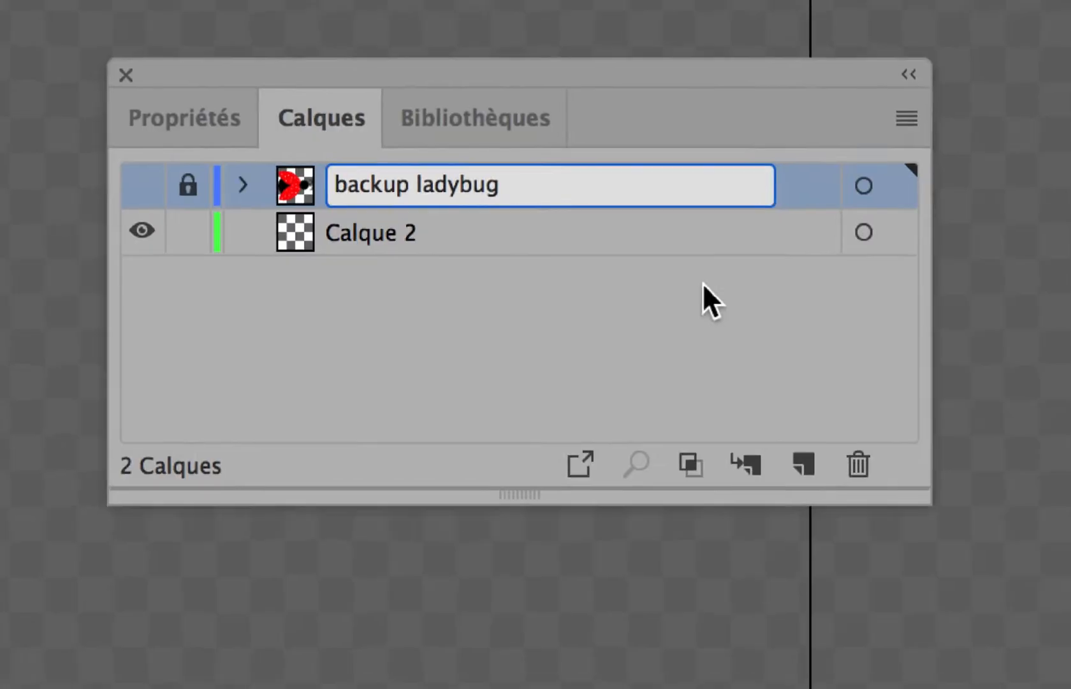
{"action": "left_click", "coordinate": [911, 362]}
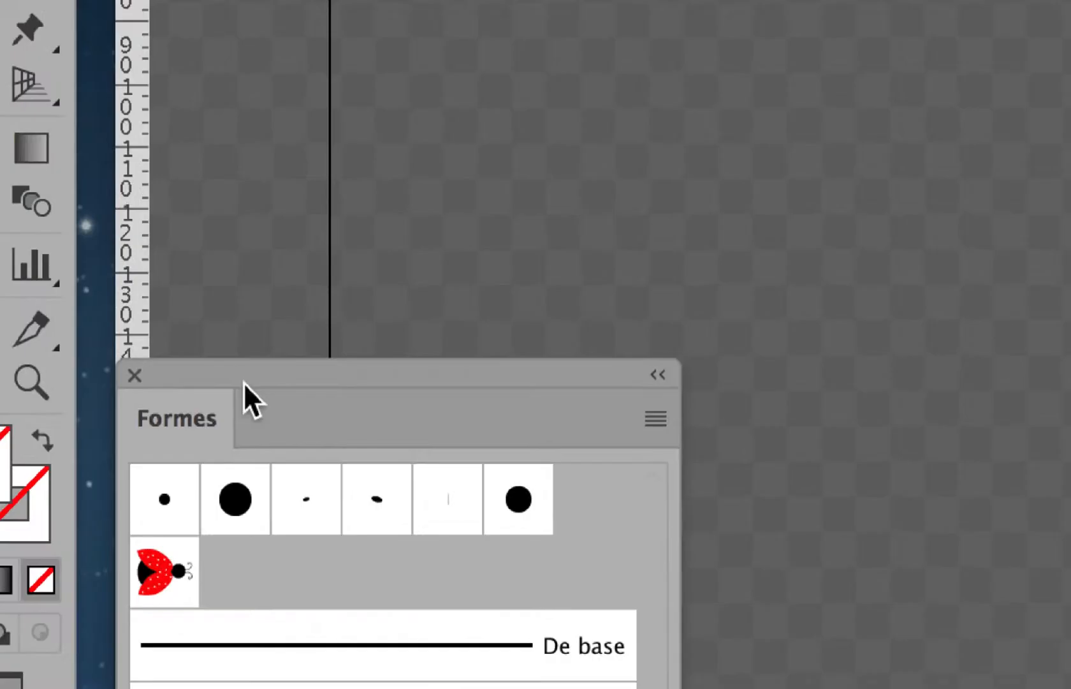
{"action": "left_click_drag", "start_coordinate": [168, 198], "coordinate": [608, 428]}
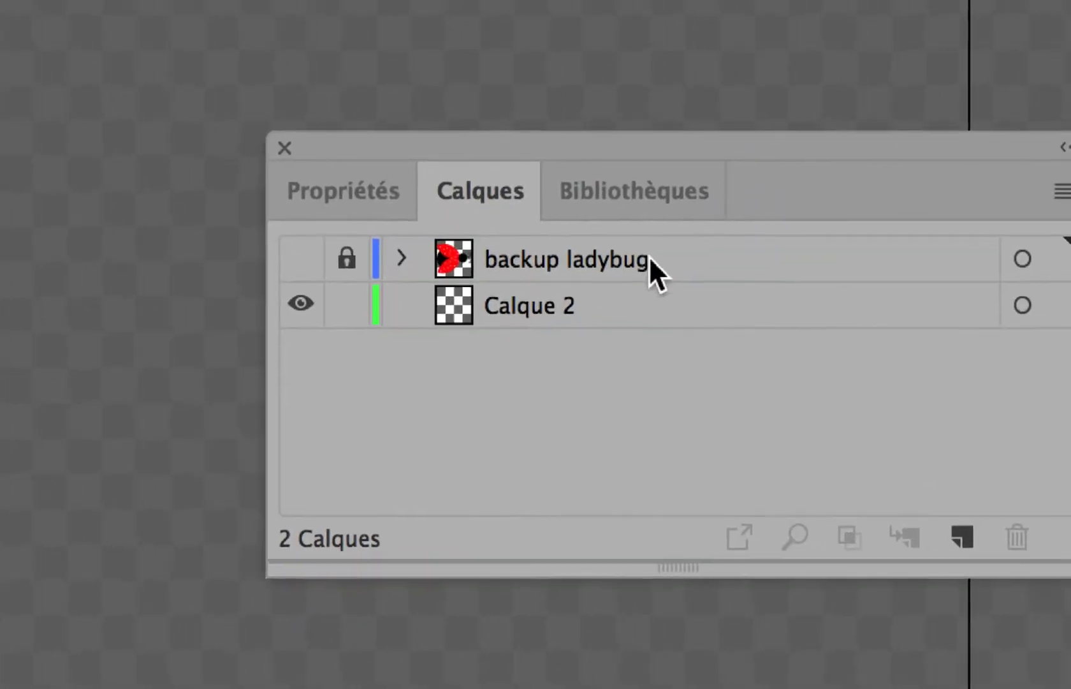
- Add a new layer above backup ladybug and delete the empty Calque 2
{"action": "left_click", "coordinate": [650, 259]}
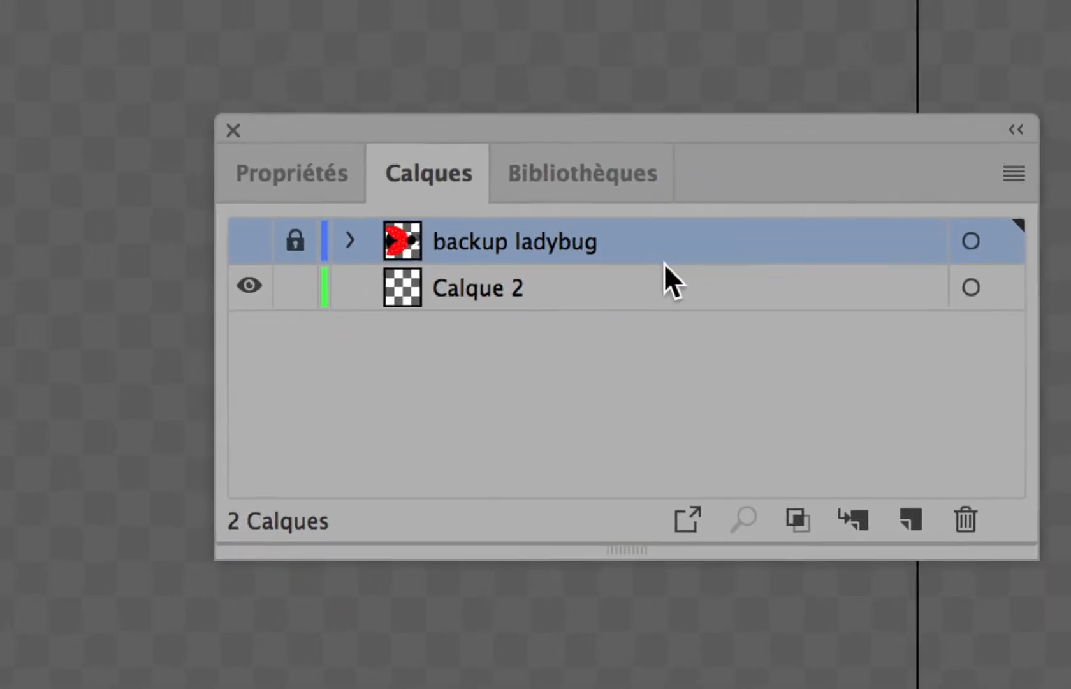
{"action": "left_click", "coordinate": [655, 269]}
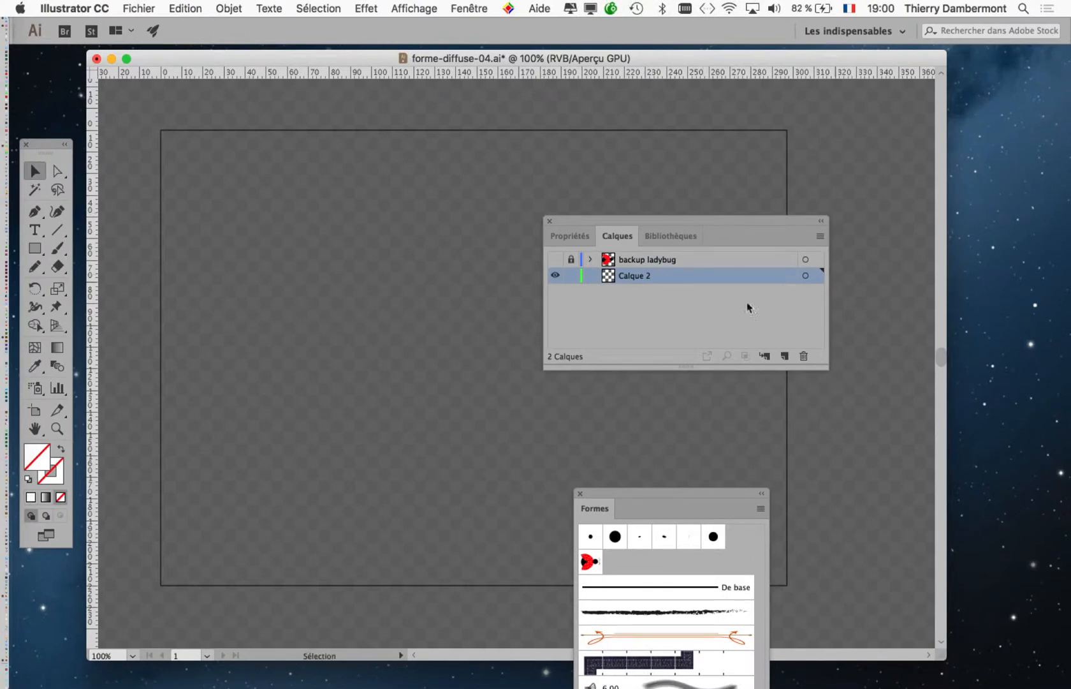
{"action": "key", "text": "alt+super"}
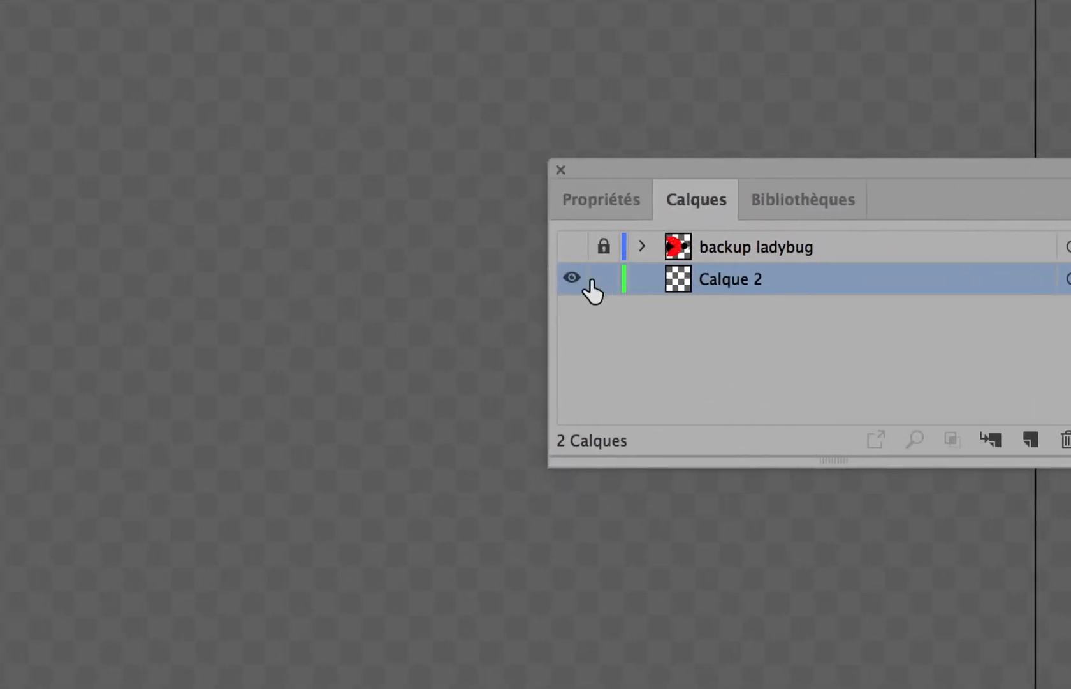
{"action": "left_click", "coordinate": [428, 278]}
{"action": "left_click", "coordinate": [660, 271]}
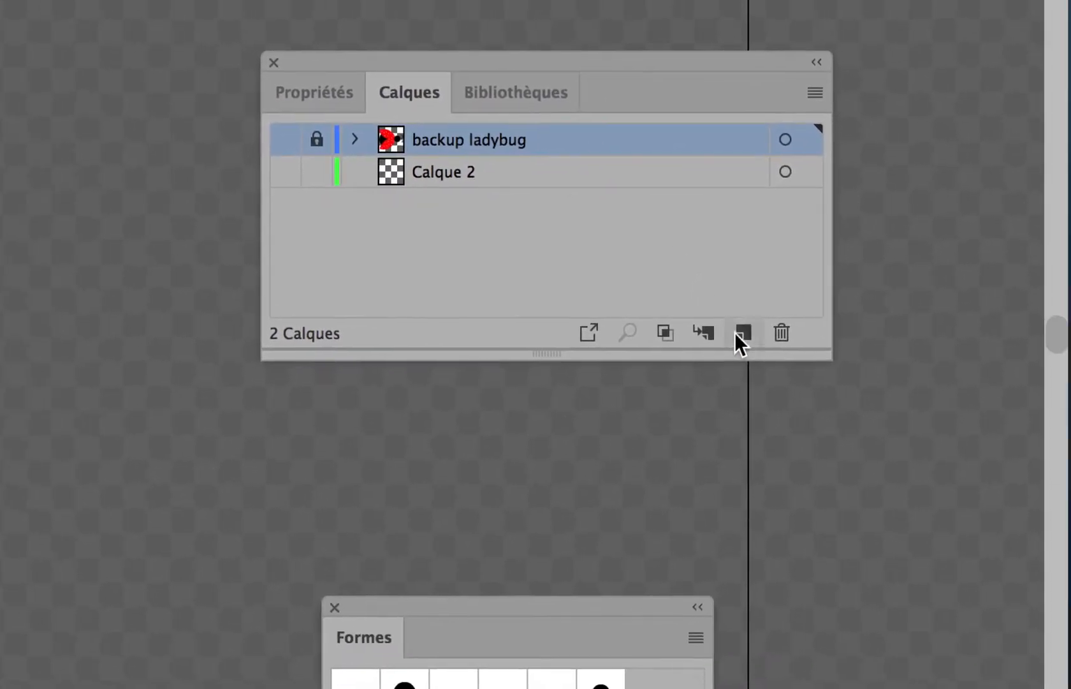
{"action": "left_click", "coordinate": [772, 374]}
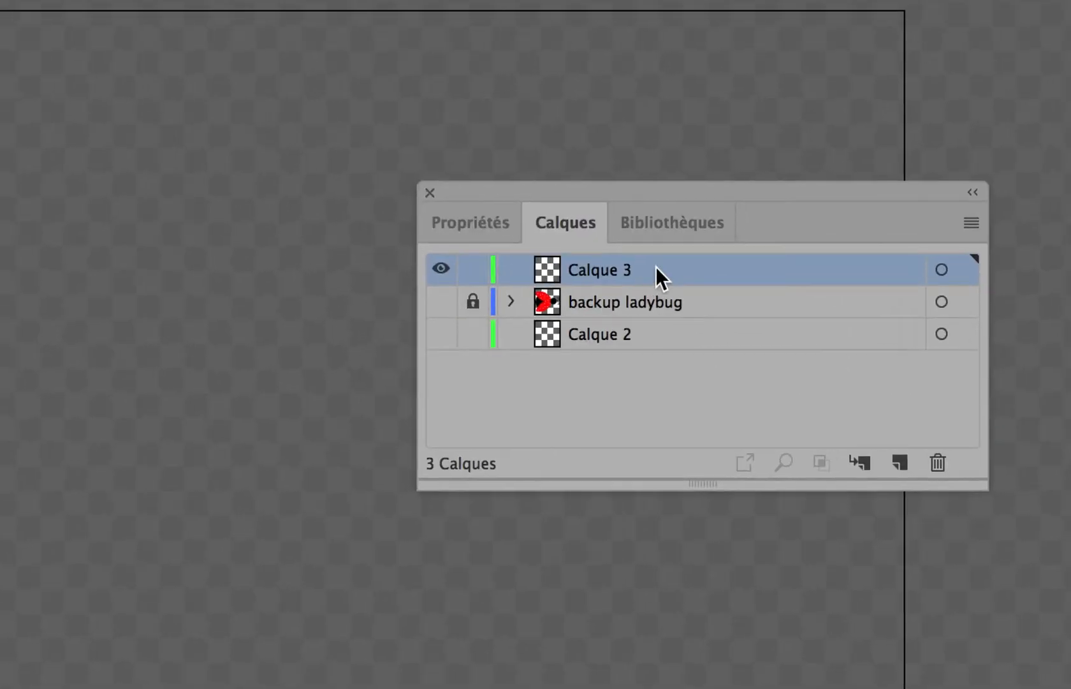
{"action": "left_click_drag", "start_coordinate": [663, 290], "coordinate": [991, 410]}
{"action": "left_click_drag", "start_coordinate": [747, 334], "coordinate": [755, 339]}
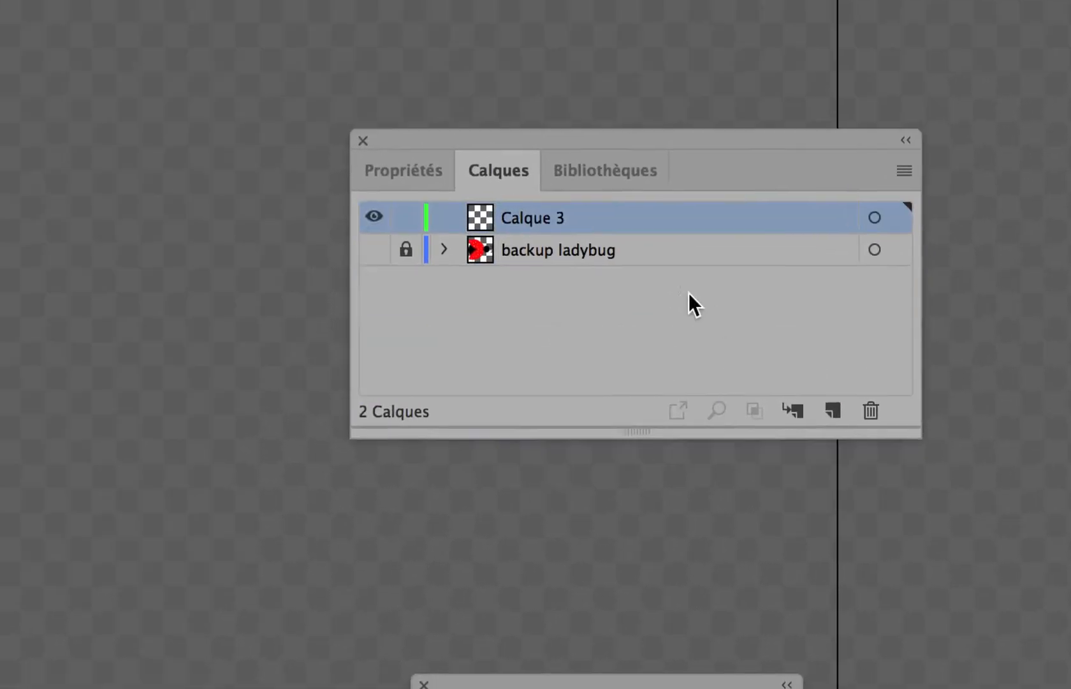
{"action": "left_click", "coordinate": [329, 180]}
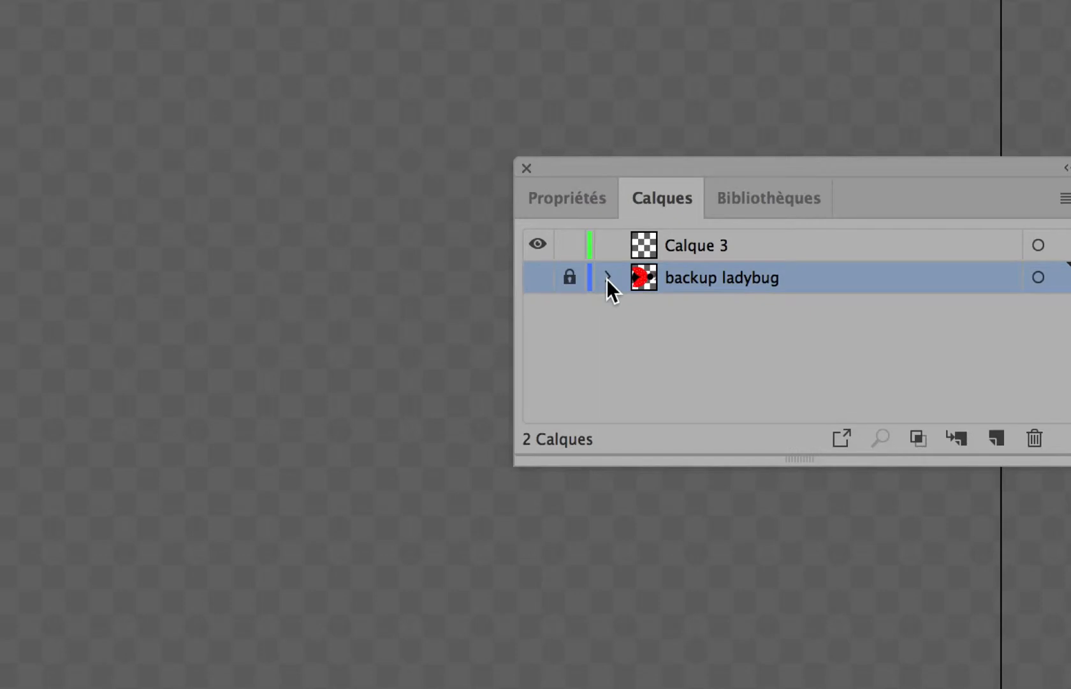
{"action": "left_click", "coordinate": [608, 278]}
{"action": "left_click", "coordinate": [608, 278]}
{"action": "left_click", "coordinate": [607, 277]}
{"action": "left_click", "coordinate": [608, 278]}
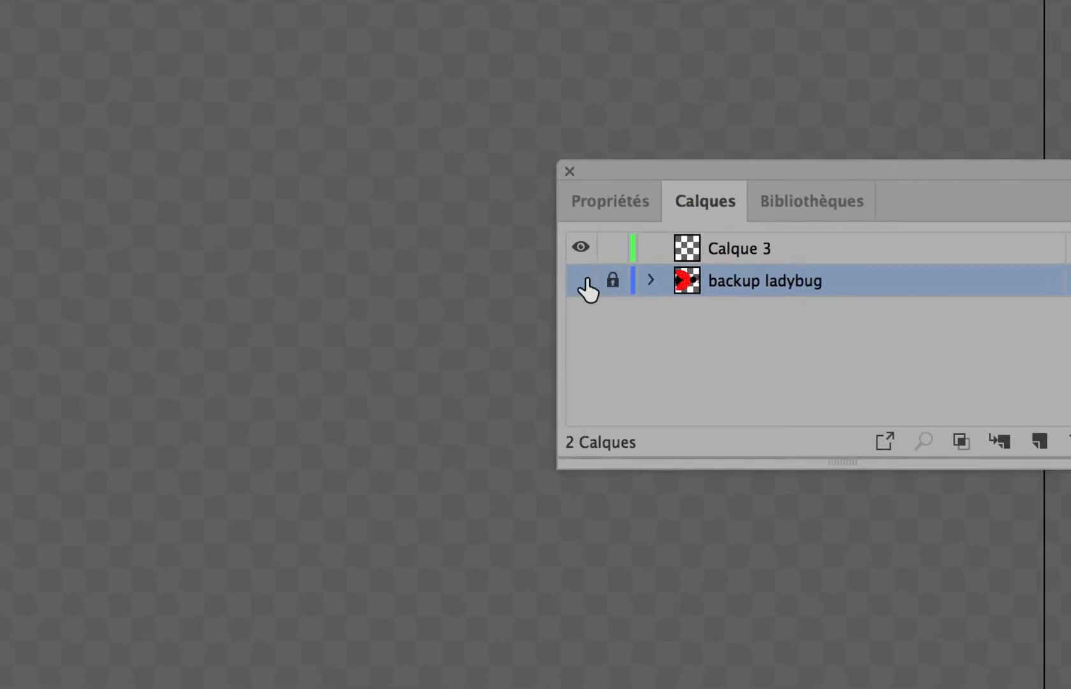
- Draw a straight horizontal line on Calque 3 across nearly the full width of the artboard, around its middle height
{"action": "left_click", "coordinate": [720, 247]}
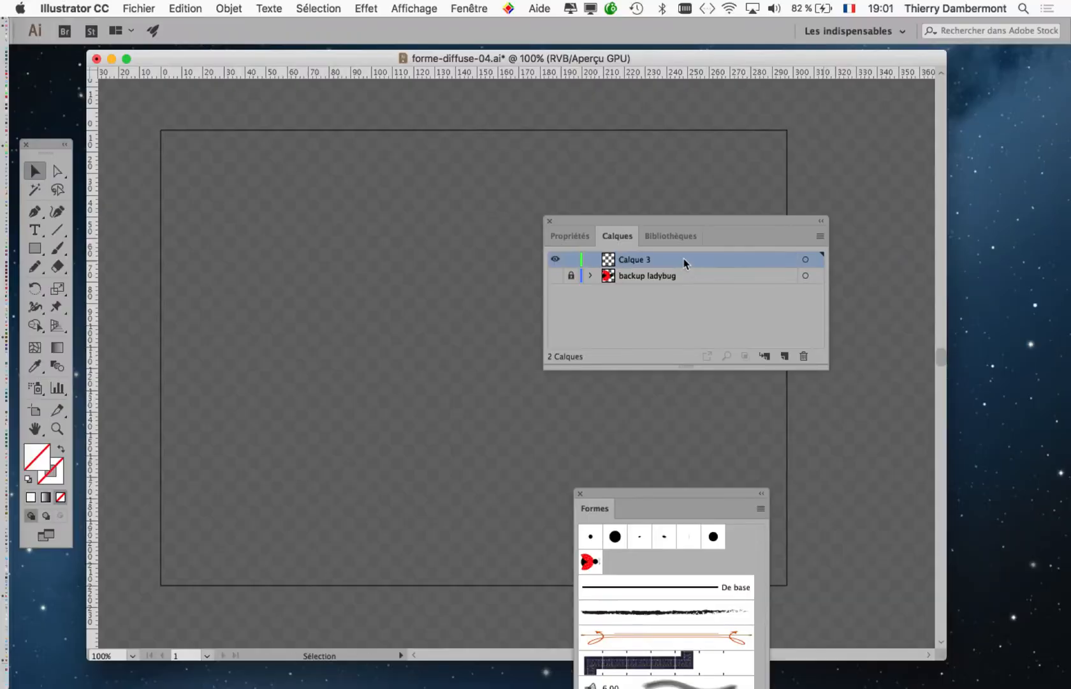
{"action": "left_click_drag", "start_coordinate": [582, 223], "coordinate": [842, 198]}
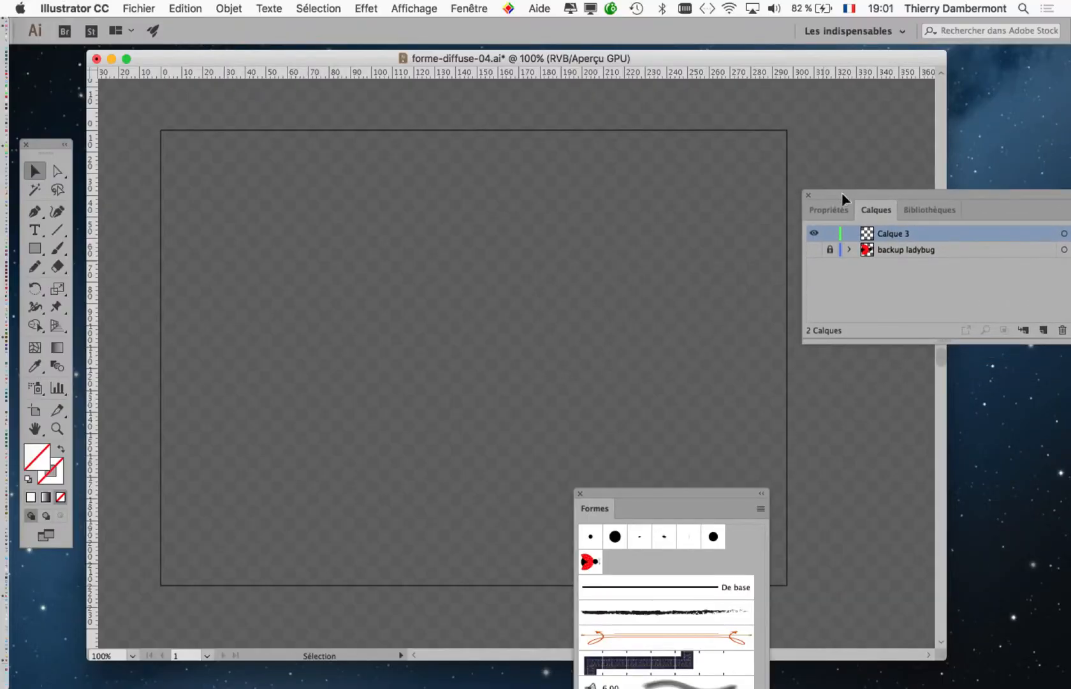
{"action": "key", "text": "super"}
{"action": "left_click_drag", "start_coordinate": [823, 196], "coordinate": [839, 182]}
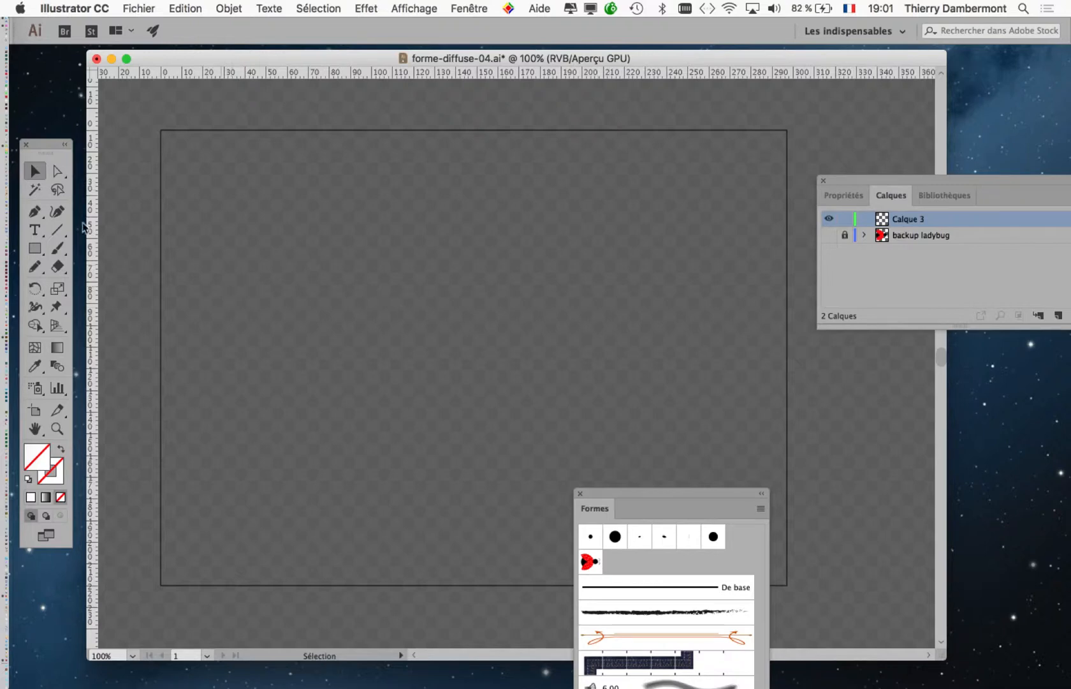
{"action": "left_click", "coordinate": [56, 233]}
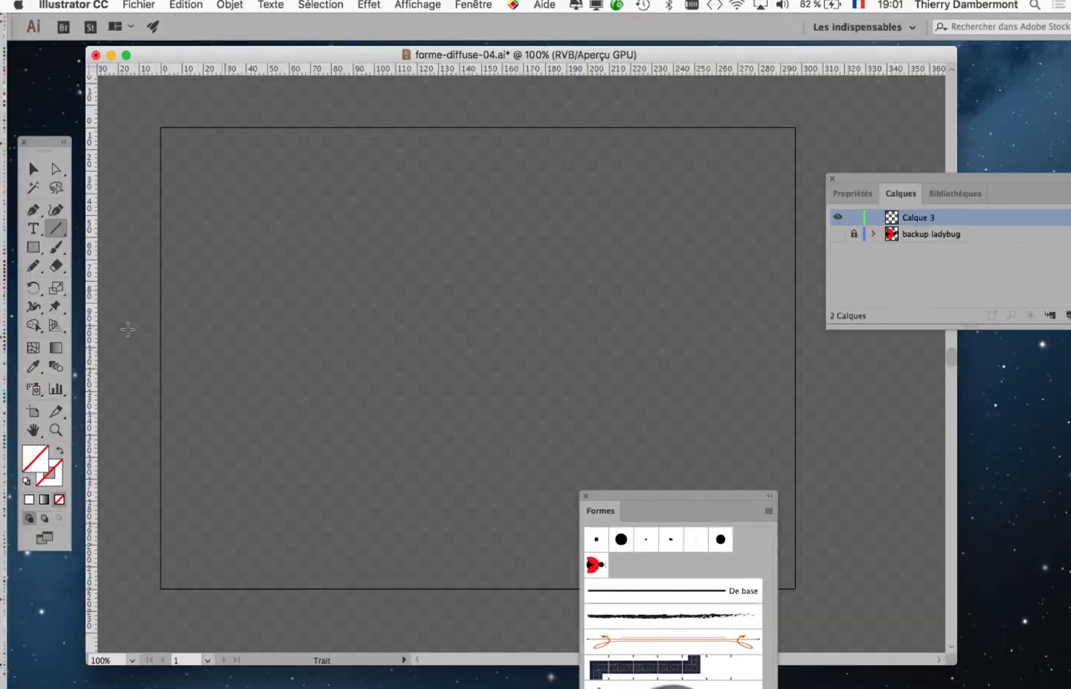
{"action": "left_click_drag", "start_coordinate": [167, 339], "coordinate": [775, 338]}
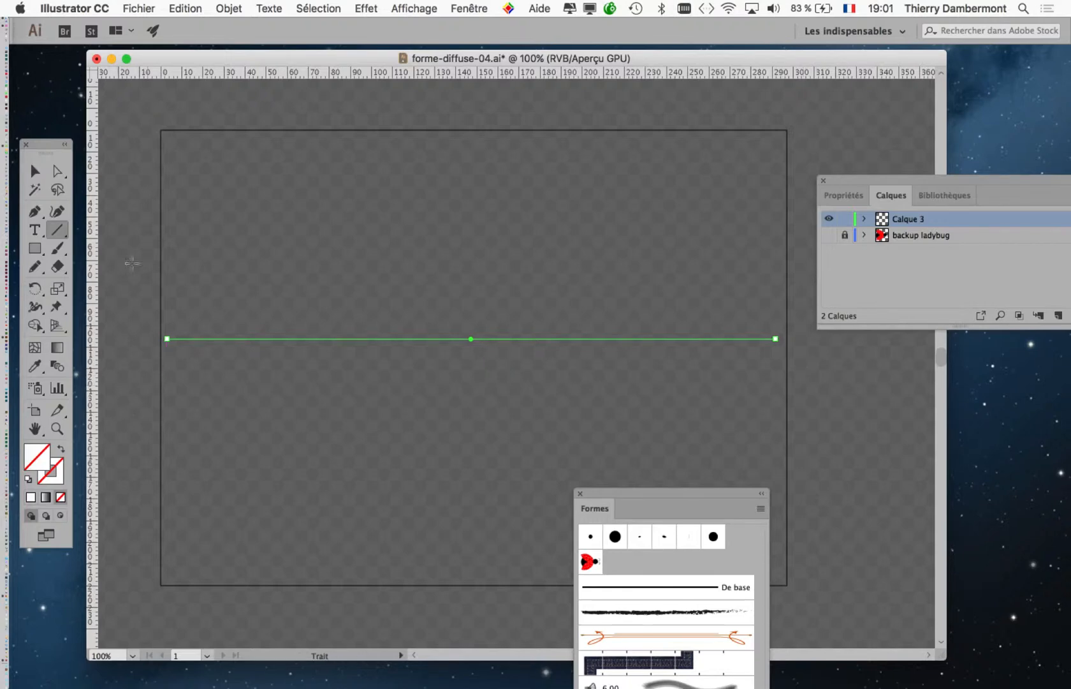
- Give the horizontal line an orange stroke from the Nuancier swatches, keeping its fill empty
{"action": "left_click_drag", "start_coordinate": [55, 149], "coordinate": [114, 115]}
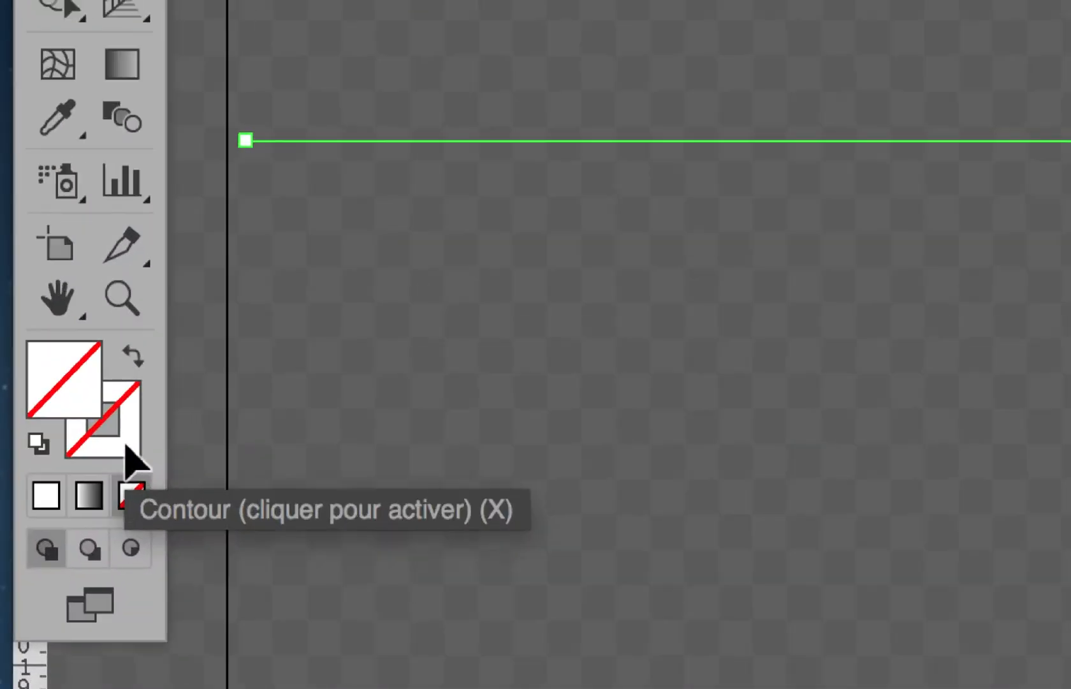
{"action": "left_click", "coordinate": [125, 446]}
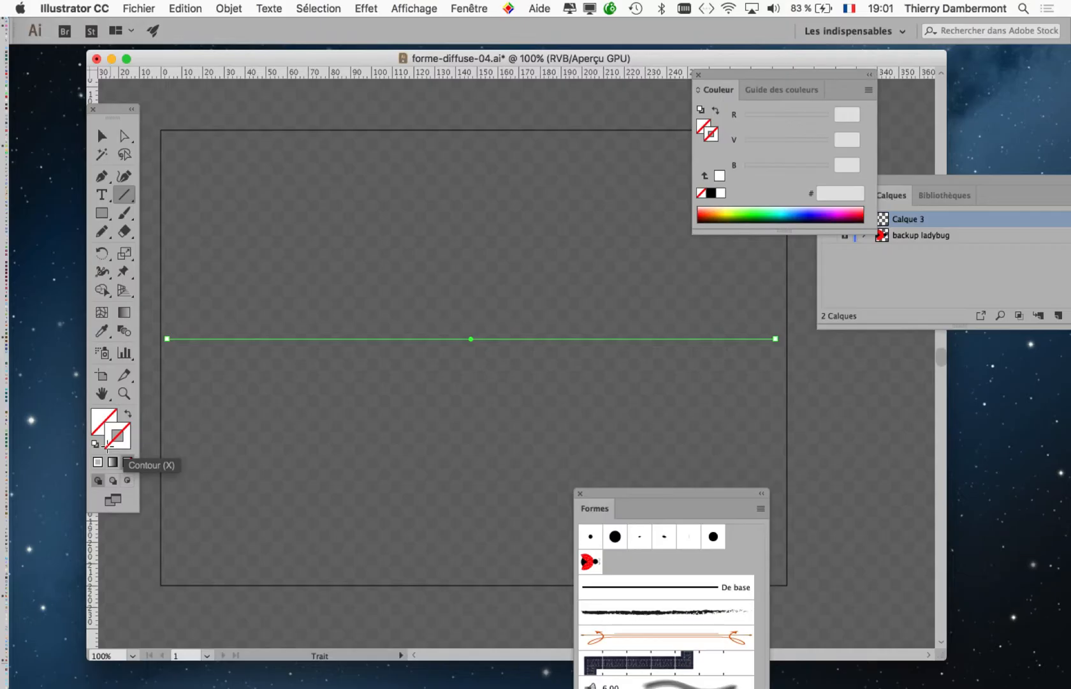
{"action": "left_click", "coordinate": [698, 74]}
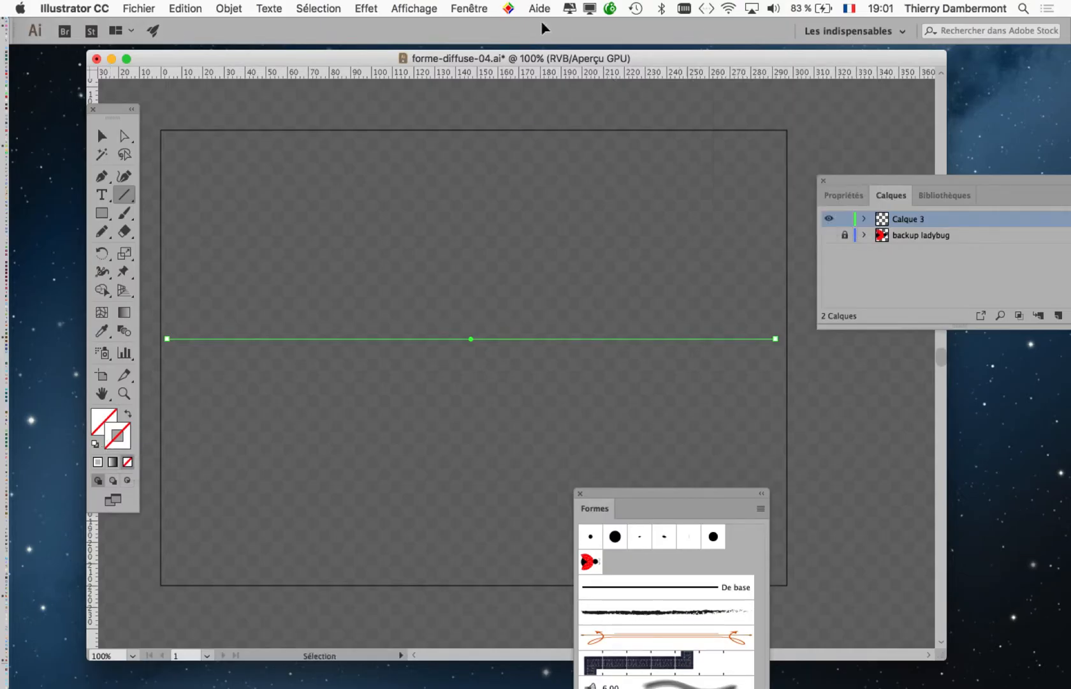
{"action": "left_click", "coordinate": [469, 8]}
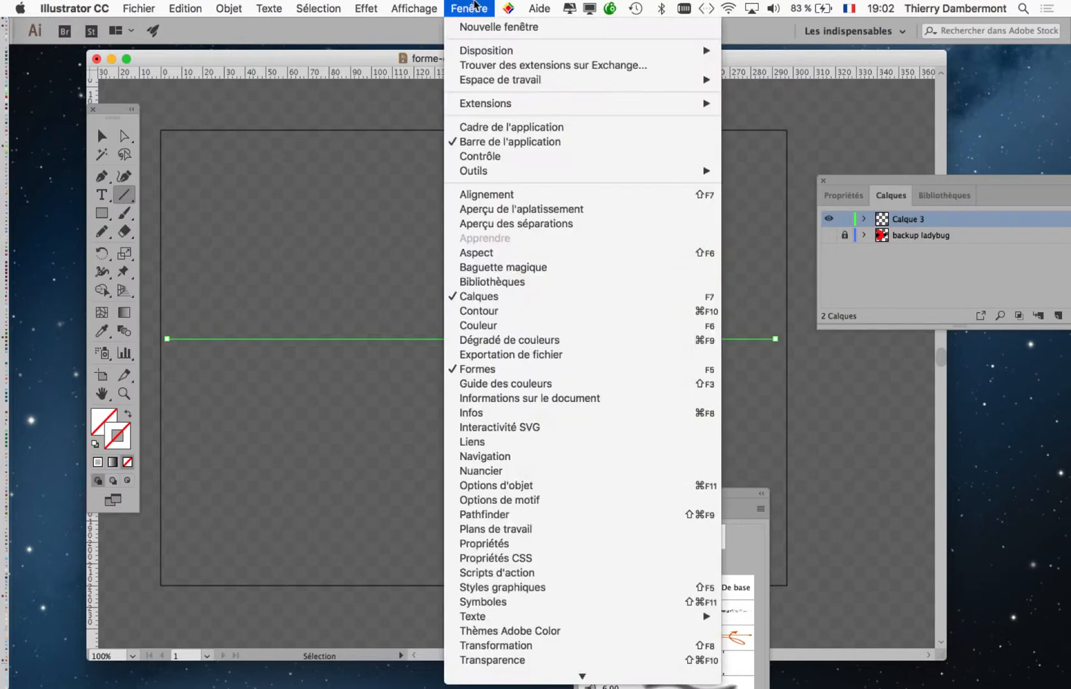
{"action": "left_click", "coordinate": [557, 471]}
{"action": "left_click_drag", "start_coordinate": [756, 365], "coordinate": [735, 168]}
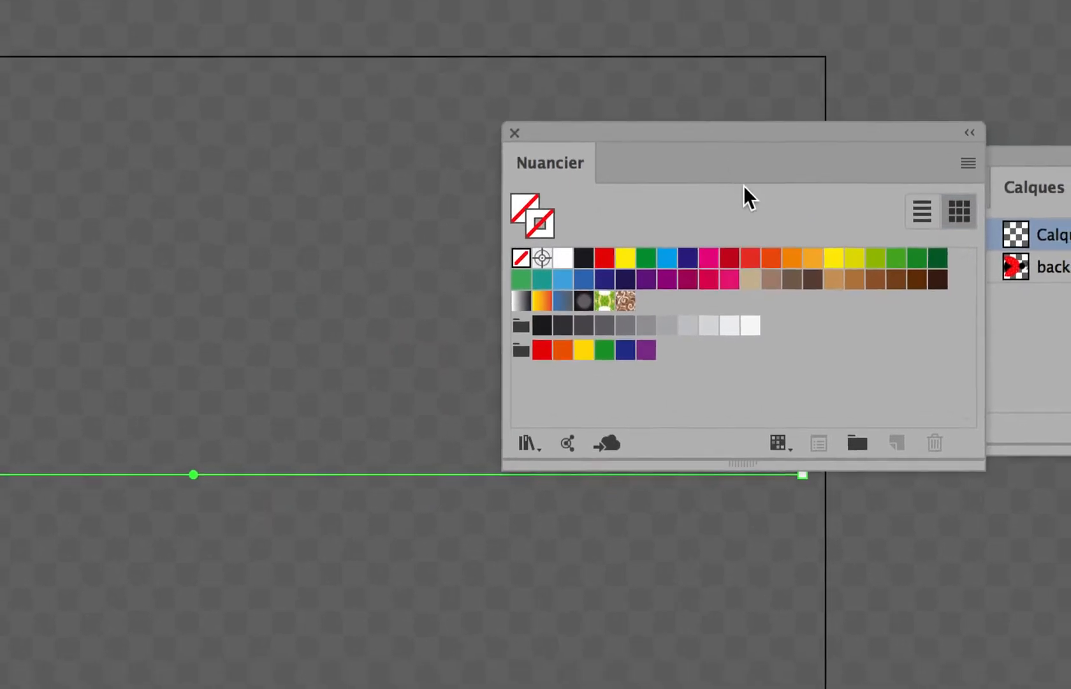
{"action": "left_click", "coordinate": [805, 293]}
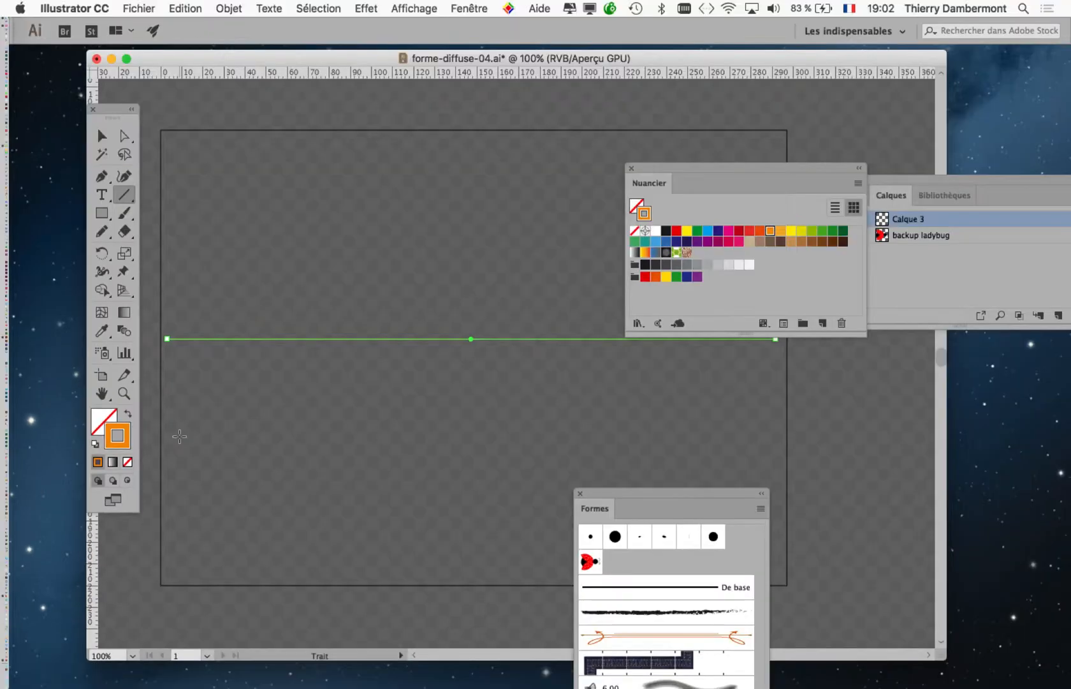
- Increase the orange line's stroke weight to 7 pt
{"action": "left_click", "coordinate": [469, 9]}
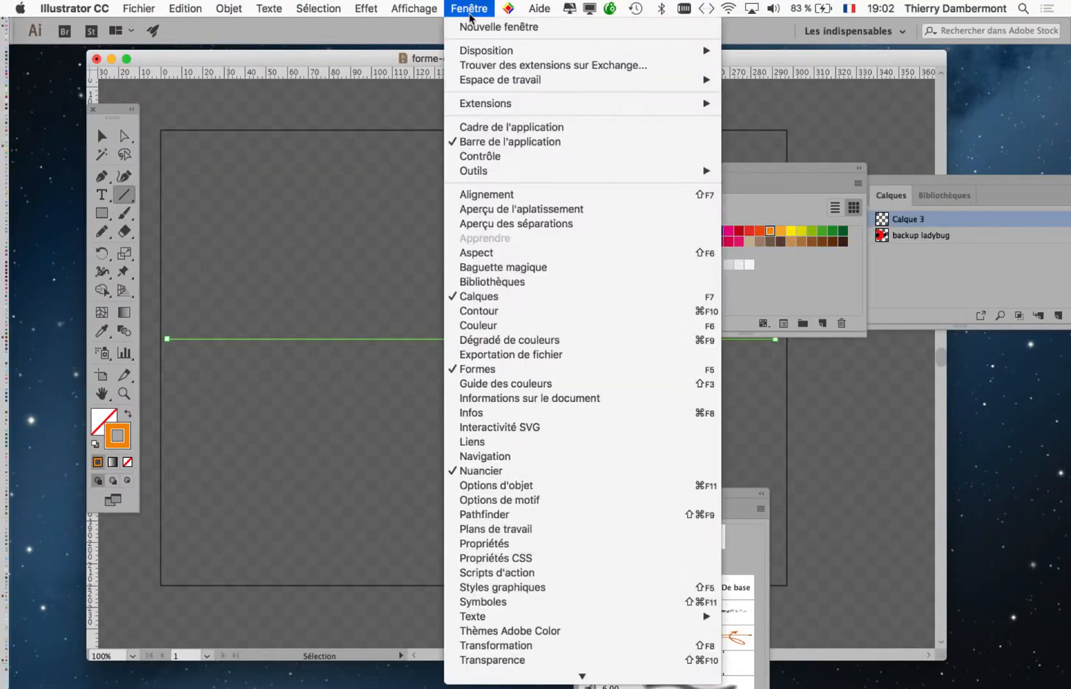
{"action": "left_click", "coordinate": [523, 311]}
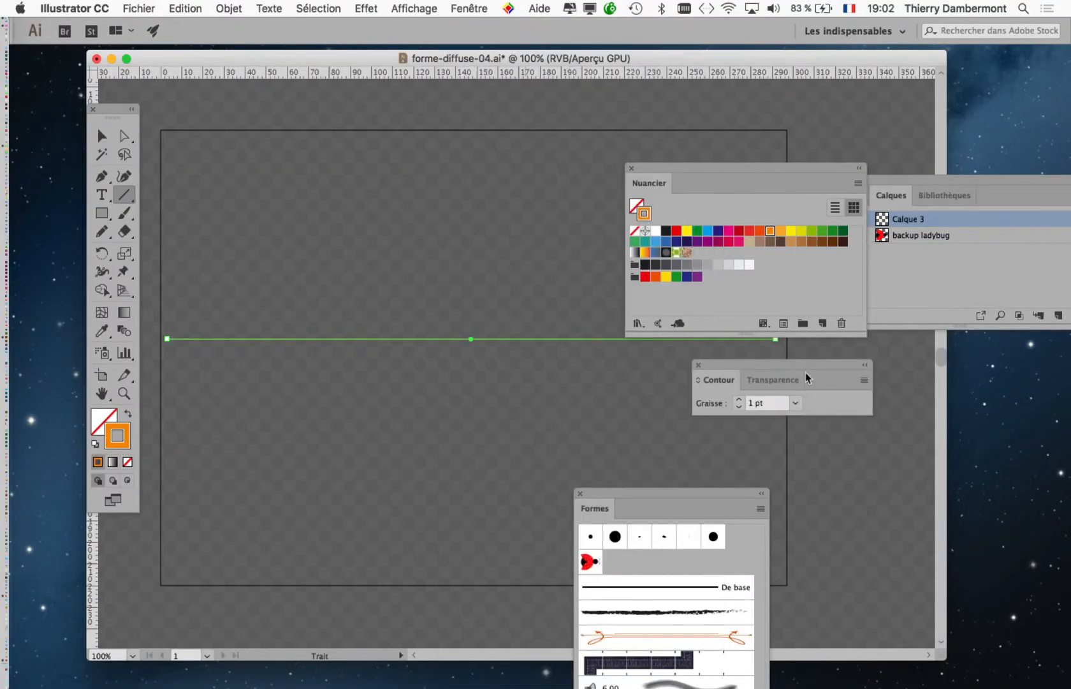
{"action": "left_click_drag", "start_coordinate": [766, 364], "coordinate": [347, 253]}
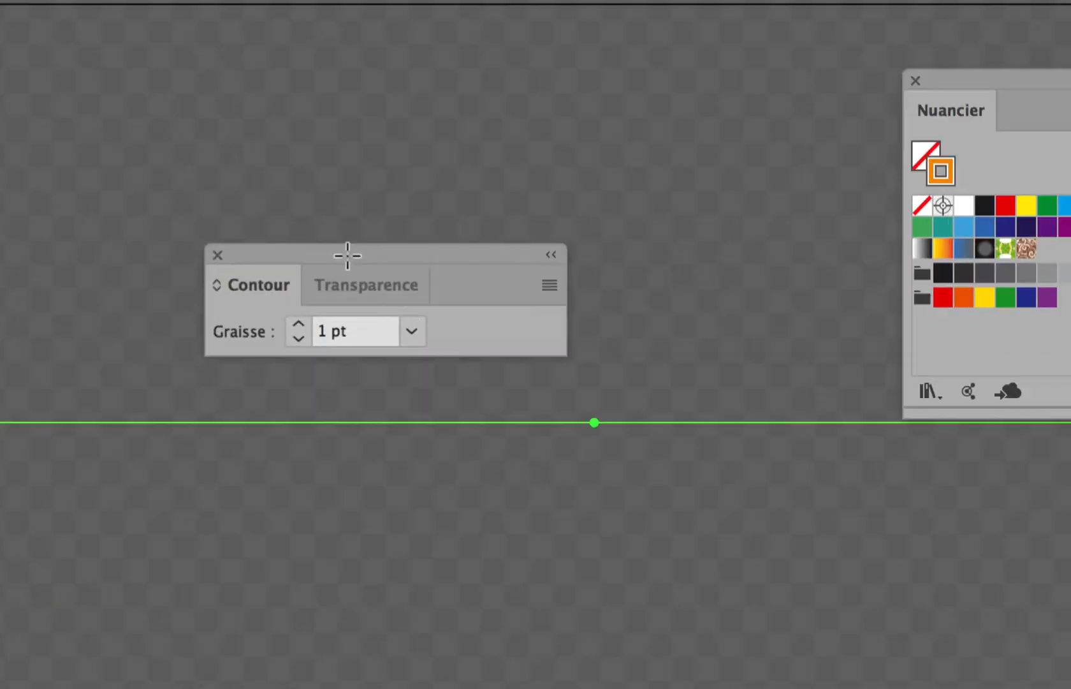
{"action": "left_click", "coordinate": [296, 322]}
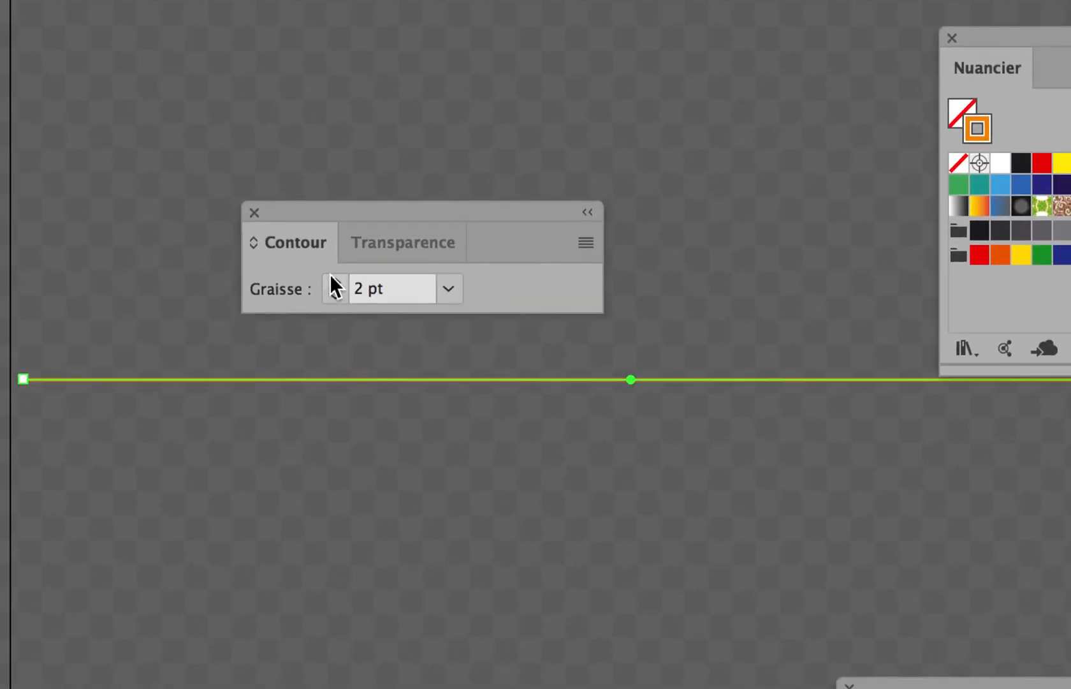
{"action": "left_click", "coordinate": [297, 322]}
{"action": "left_click", "coordinate": [297, 322]}
{"action": "left_click", "coordinate": [333, 280]}
{"action": "left_click", "coordinate": [333, 280]}
{"action": "left_click", "coordinate": [333, 281]}
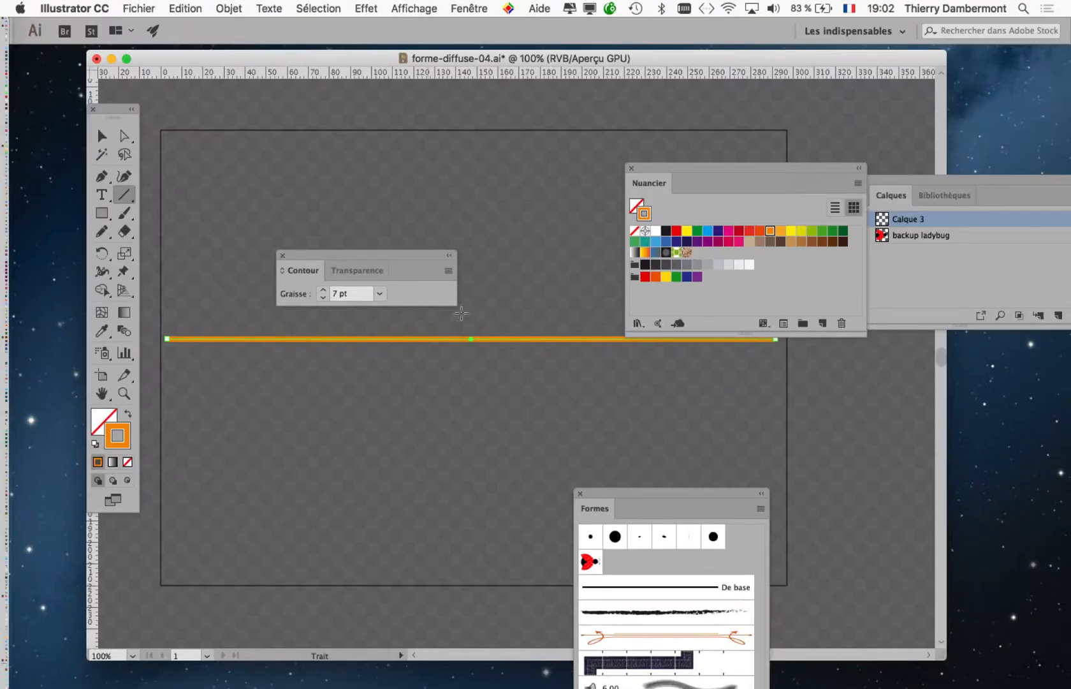
- Clear the Nuancier and Contour panels away from the orange line and deselect the line
{"action": "left_click_drag", "start_coordinate": [664, 169], "coordinate": [682, 121]}
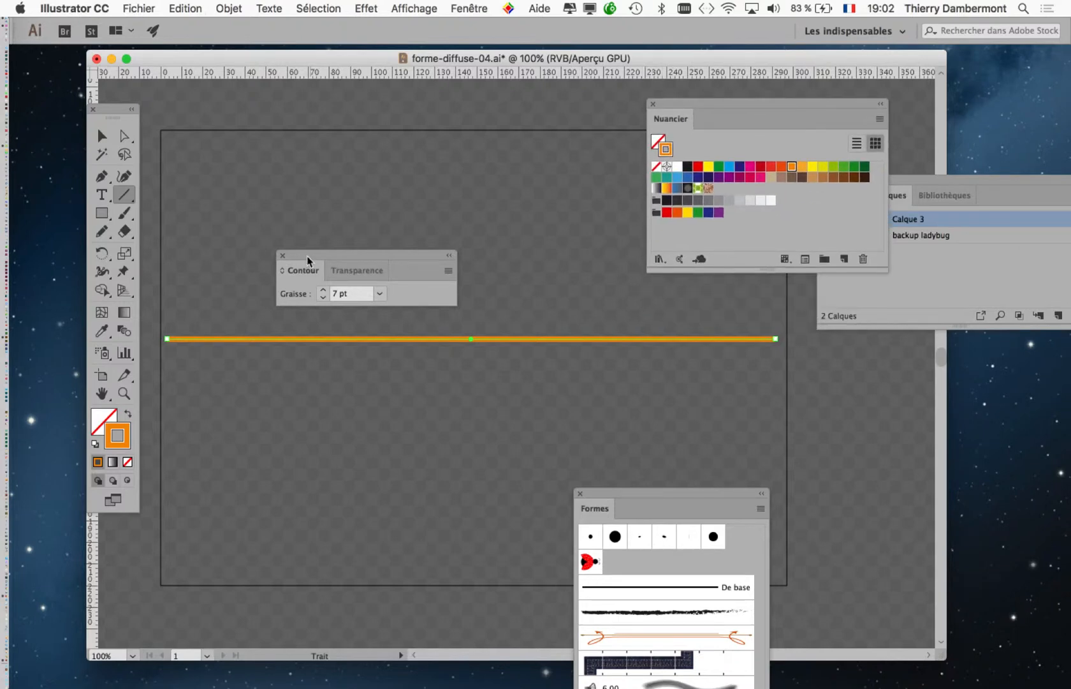
{"action": "left_click_drag", "start_coordinate": [308, 260], "coordinate": [255, 146]}
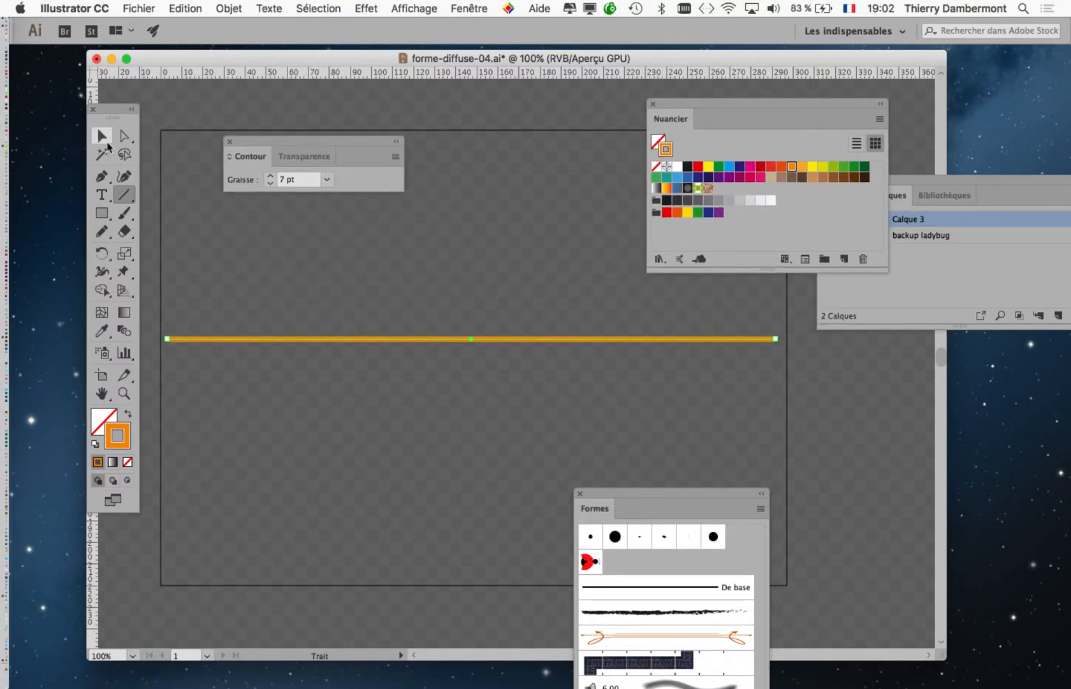
{"action": "left_click", "coordinate": [101, 134]}
{"action": "left_click", "coordinate": [488, 374]}
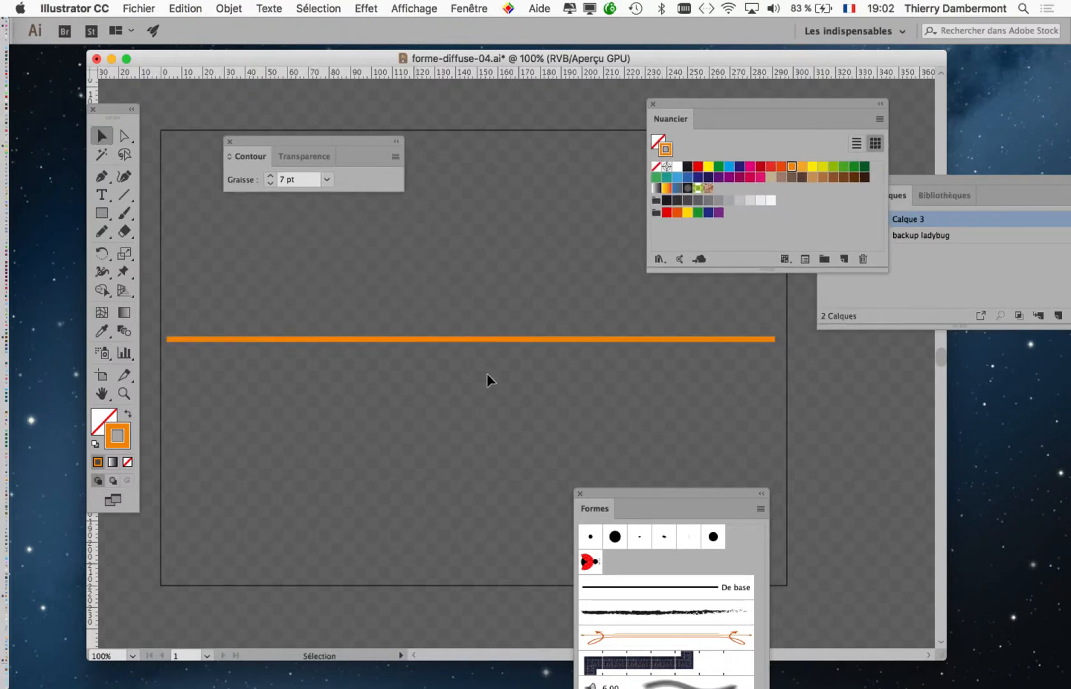
{"action": "left_click", "coordinate": [522, 340]}
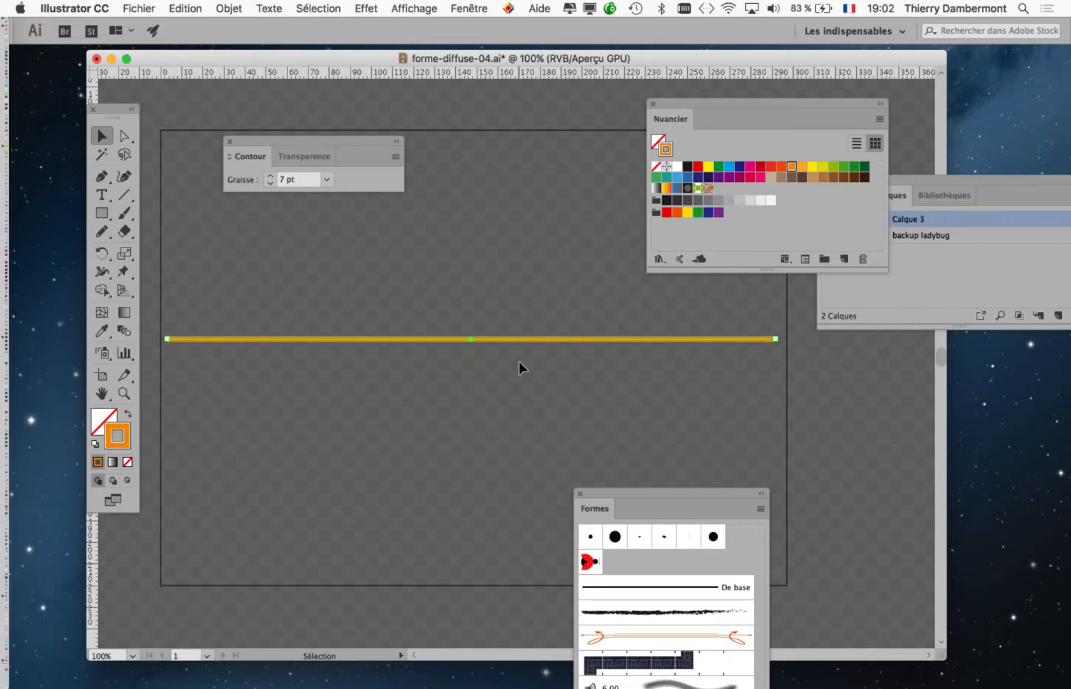
{"action": "left_click", "coordinate": [520, 367]}
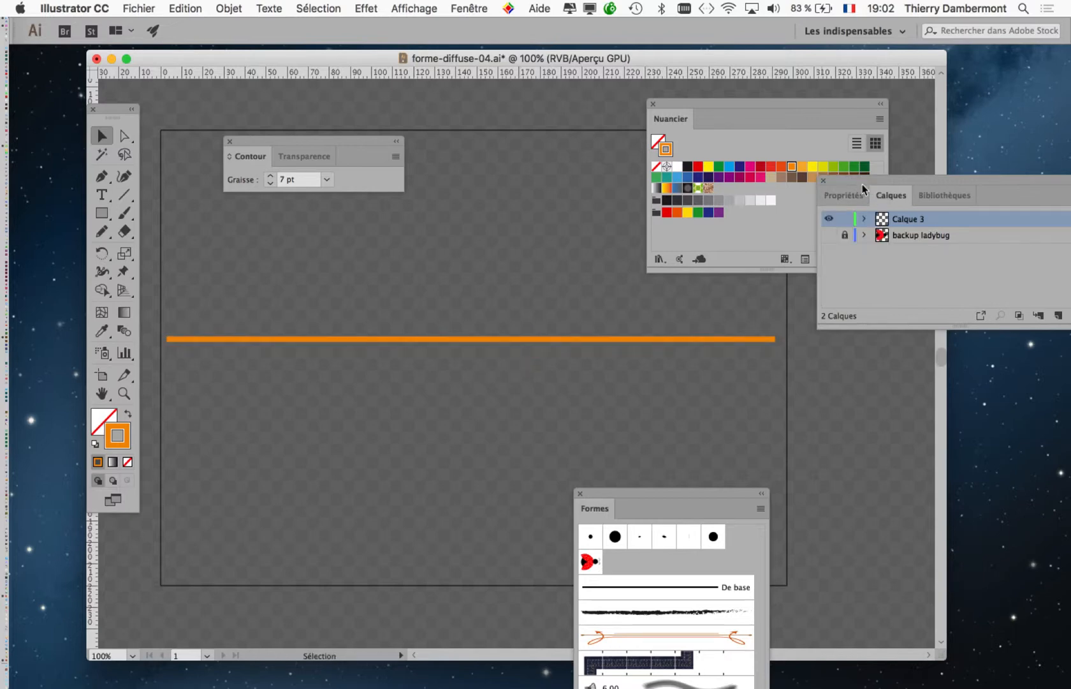
- Duplicate Calque 3 with its line and lock the original layer
{"action": "left_click_drag", "start_coordinate": [859, 183], "coordinate": [588, 122]}
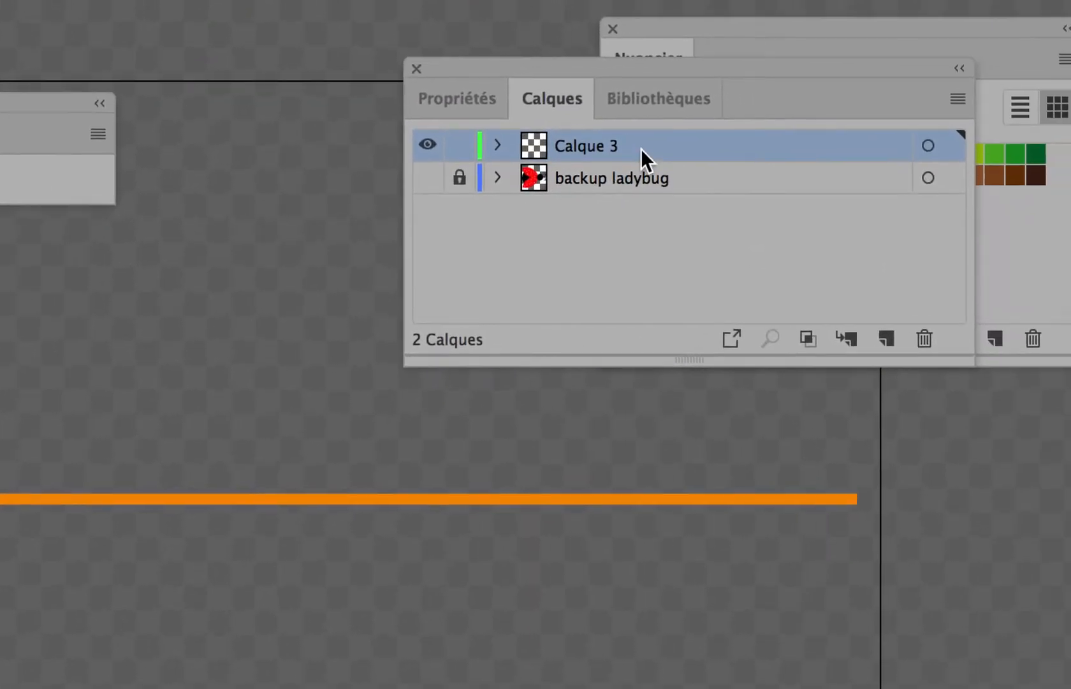
{"action": "left_click_drag", "start_coordinate": [642, 147], "coordinate": [834, 285]}
{"action": "left_click_drag", "start_coordinate": [708, 200], "coordinate": [758, 256]}
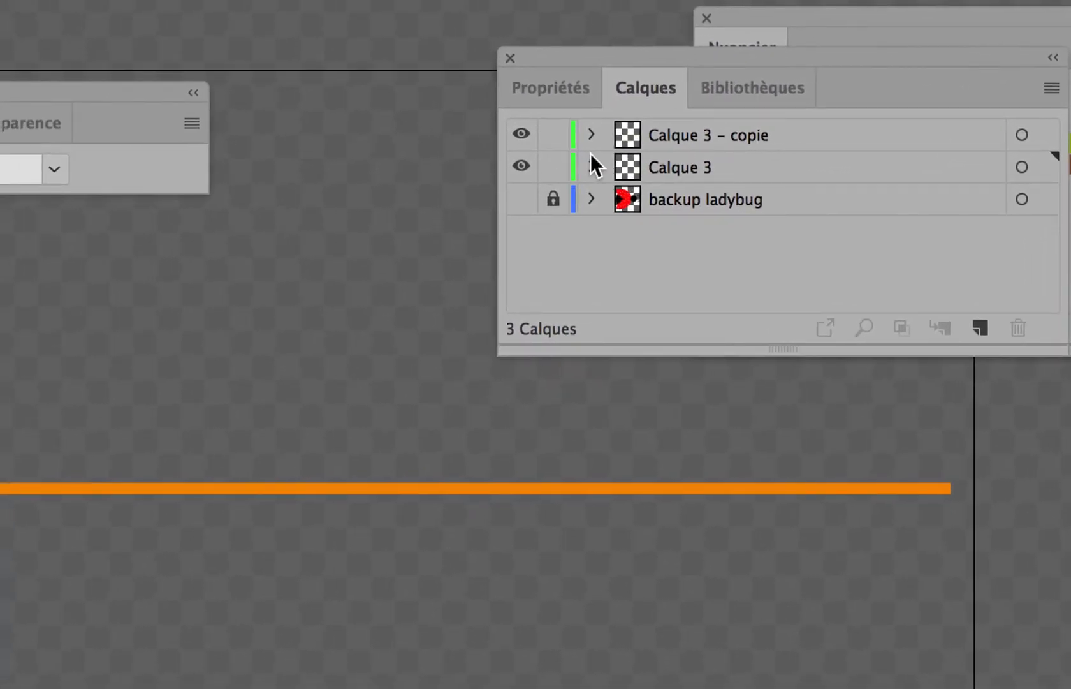
{"action": "left_click", "coordinate": [553, 166]}
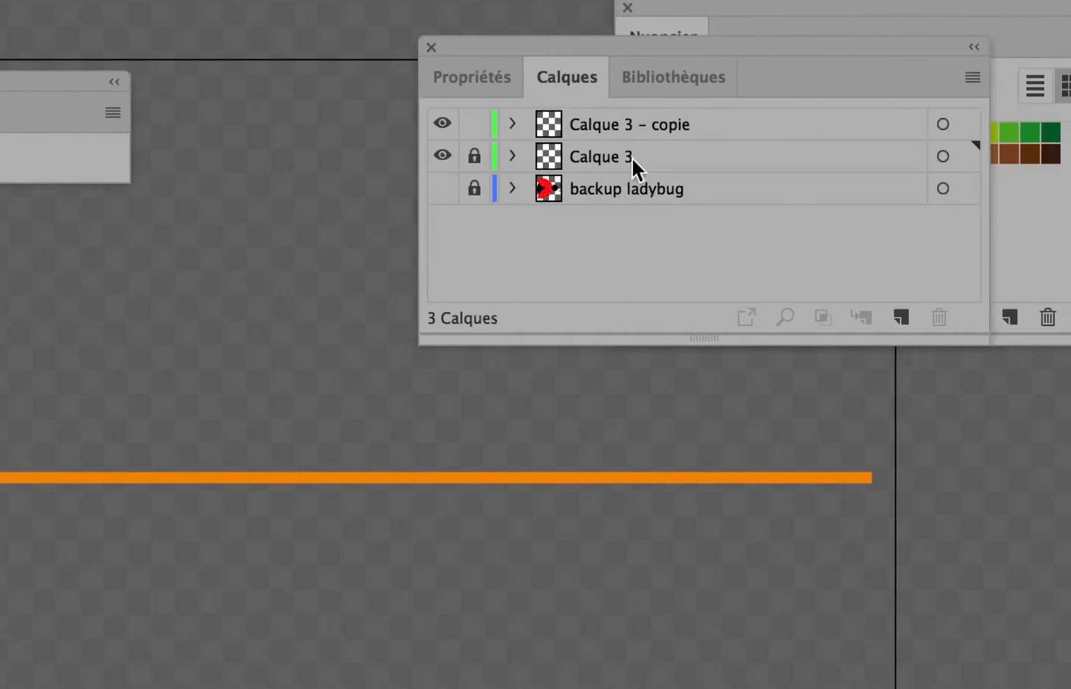
- Examine the contents of Calque 3 - copie and Calque 3, collapsing each layer again
{"action": "left_click", "coordinate": [743, 161]}
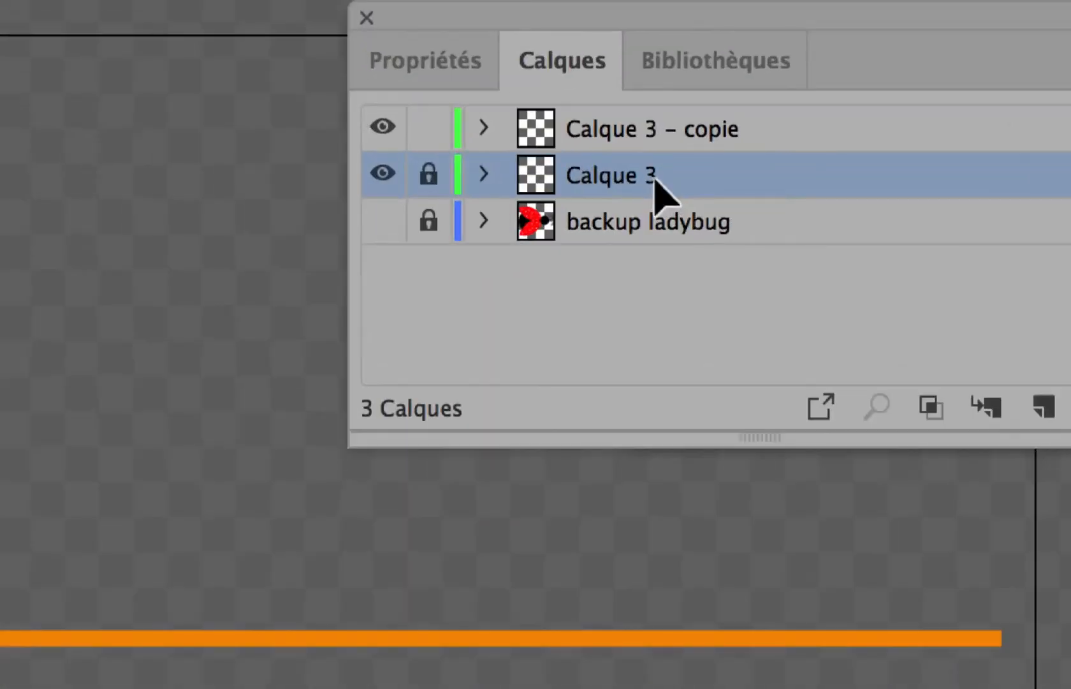
{"action": "left_click", "coordinate": [639, 167]}
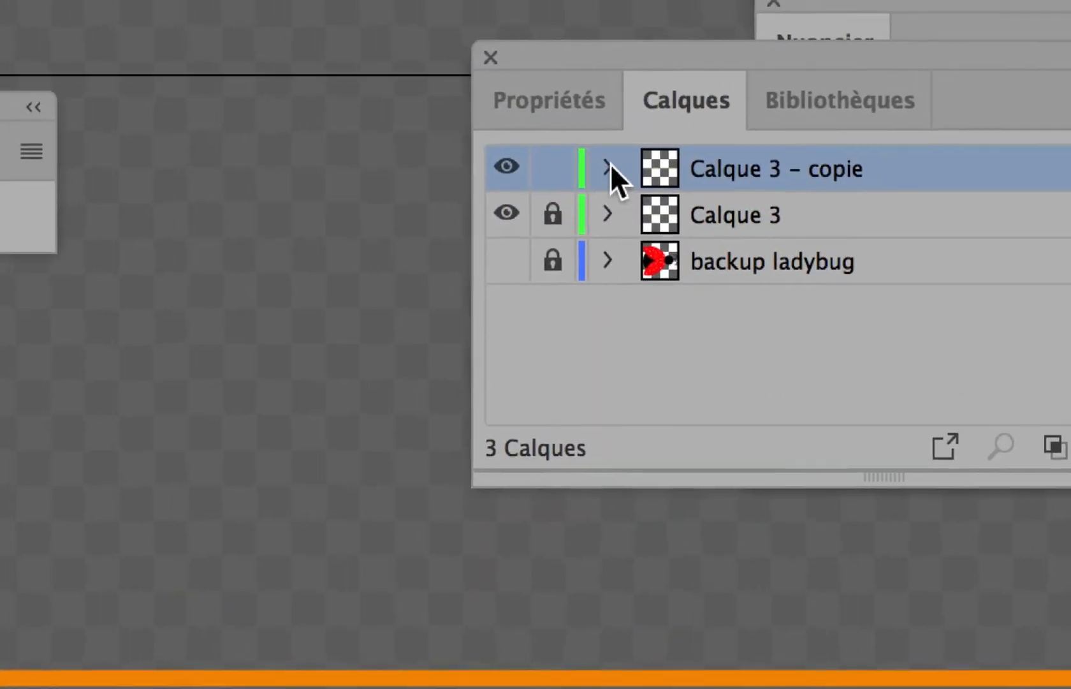
{"action": "left_click", "coordinate": [528, 156]}
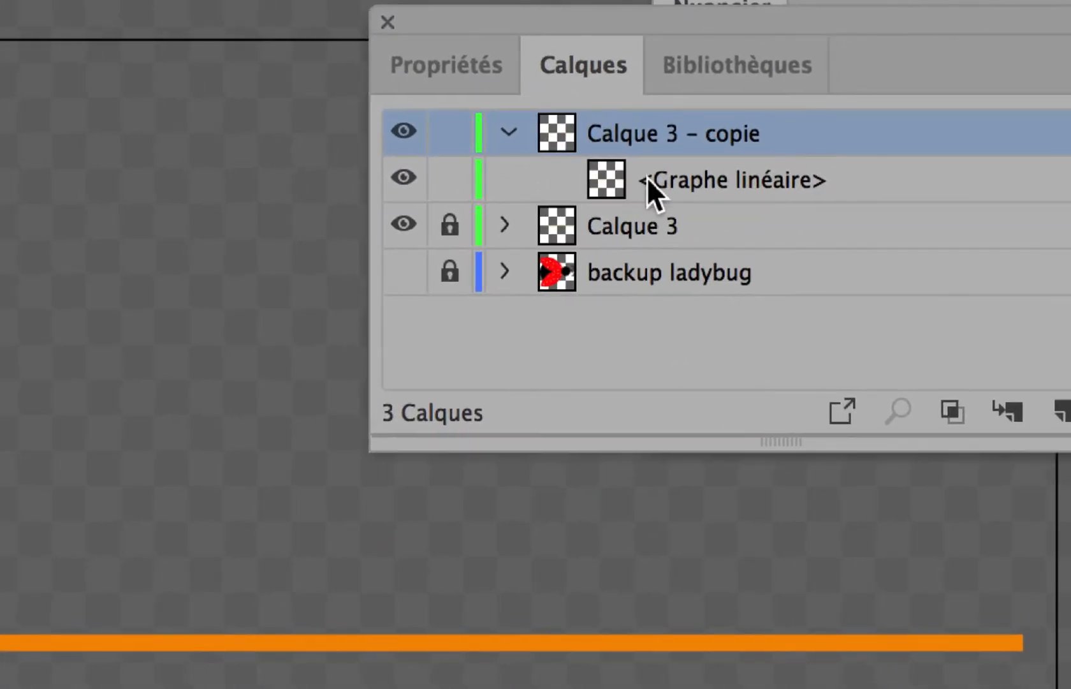
{"action": "left_click", "coordinate": [681, 190]}
{"action": "left_click", "coordinate": [609, 165]}
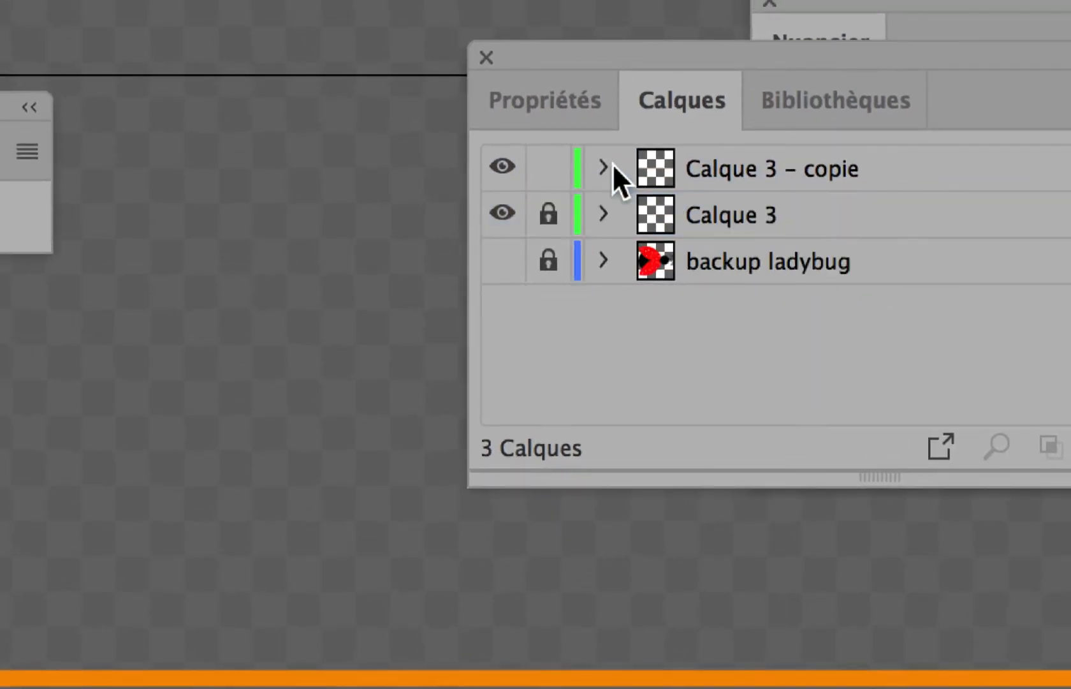
{"action": "left_click", "coordinate": [604, 214]}
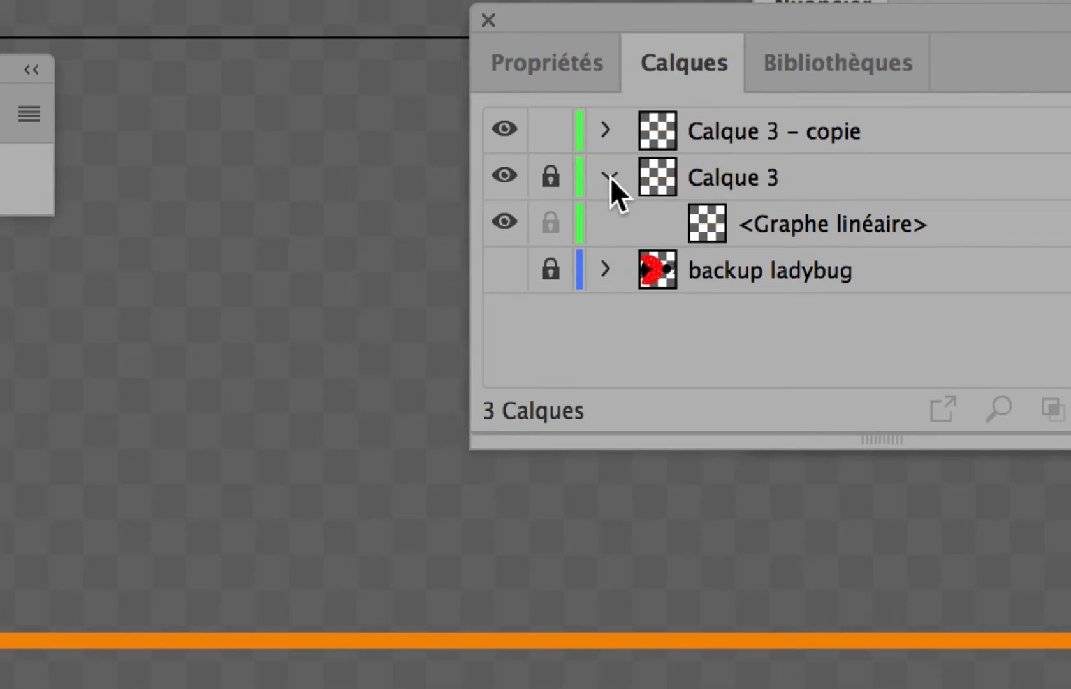
{"action": "left_click", "coordinate": [611, 177]}
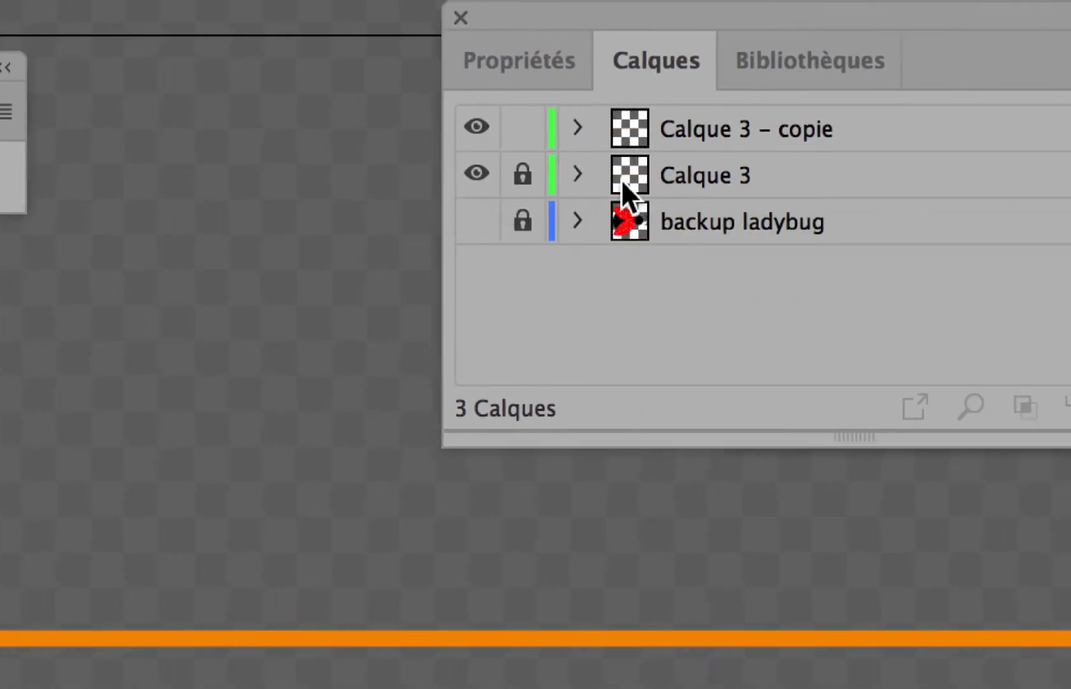
- Apply the ladybug scatter brush Forme diffuse 1 to the line on Calque 3 - copie
{"action": "left_click", "coordinate": [724, 140]}
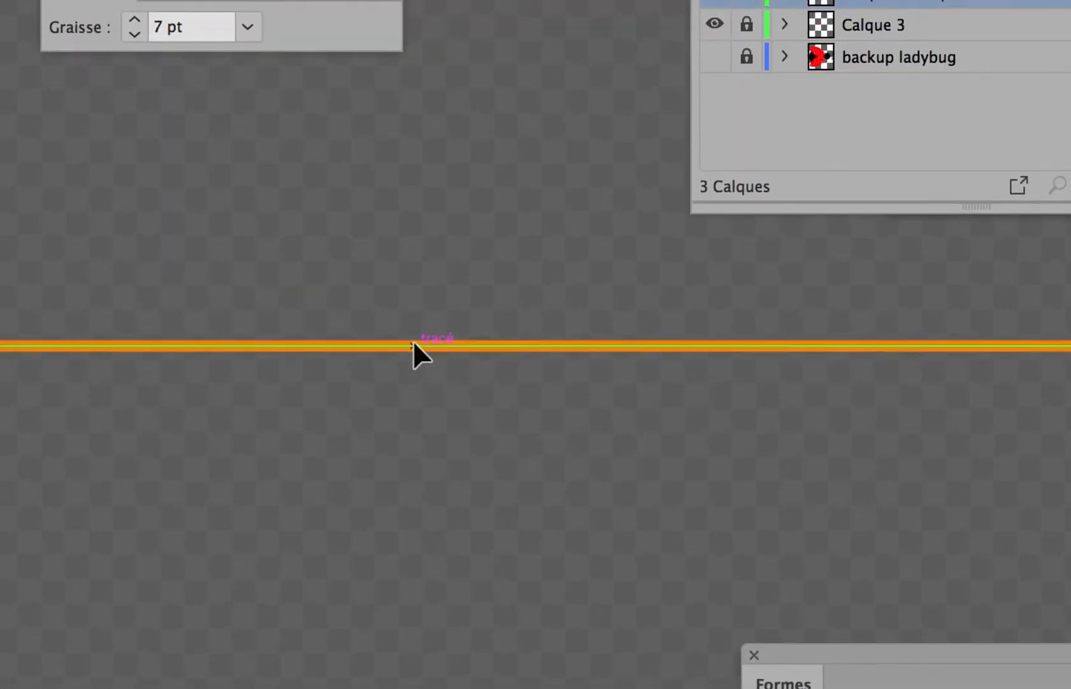
{"action": "left_click", "coordinate": [412, 344]}
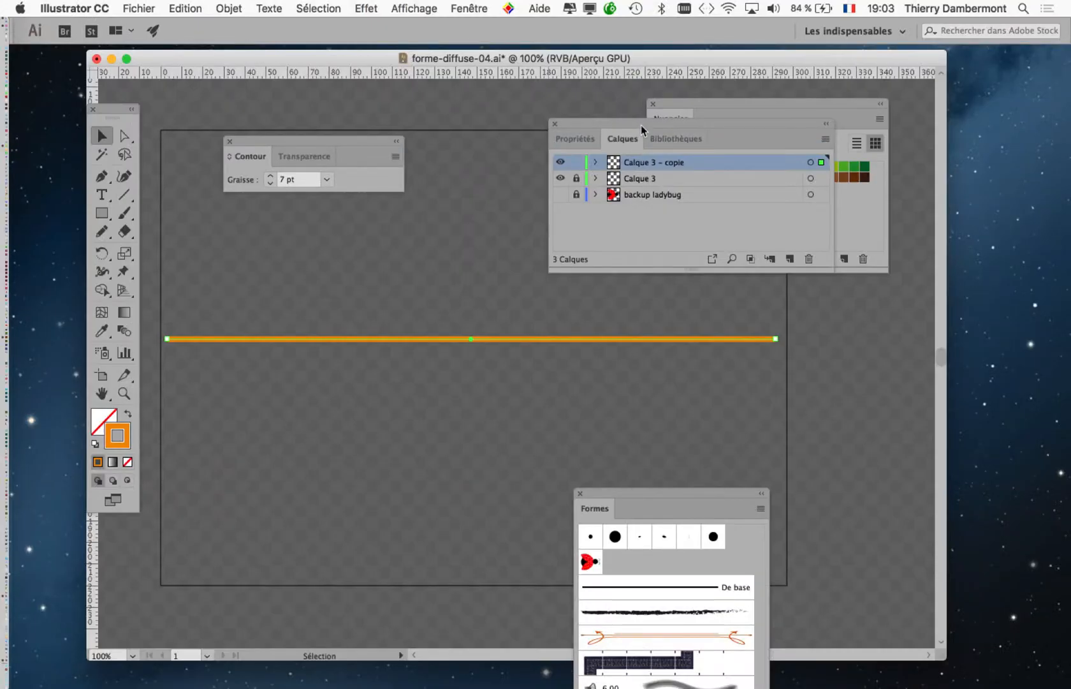
{"action": "left_click_drag", "start_coordinate": [641, 125], "coordinate": [132, 568]}
{"action": "left_click_drag", "start_coordinate": [607, 487], "coordinate": [562, 361]}
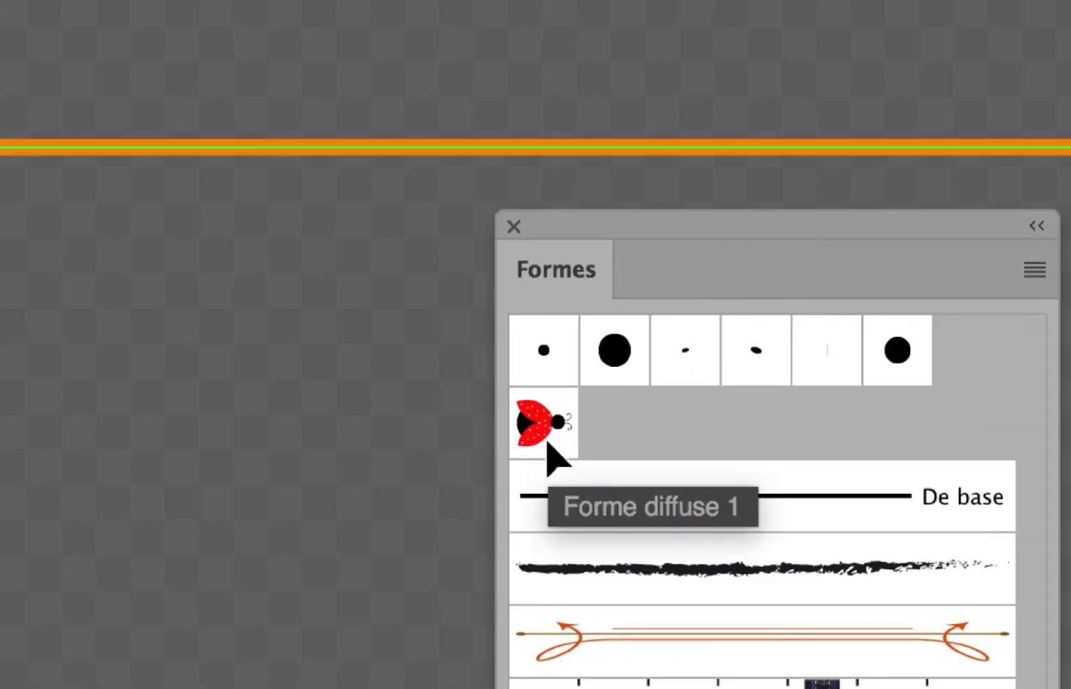
{"action": "left_click", "coordinate": [547, 449]}
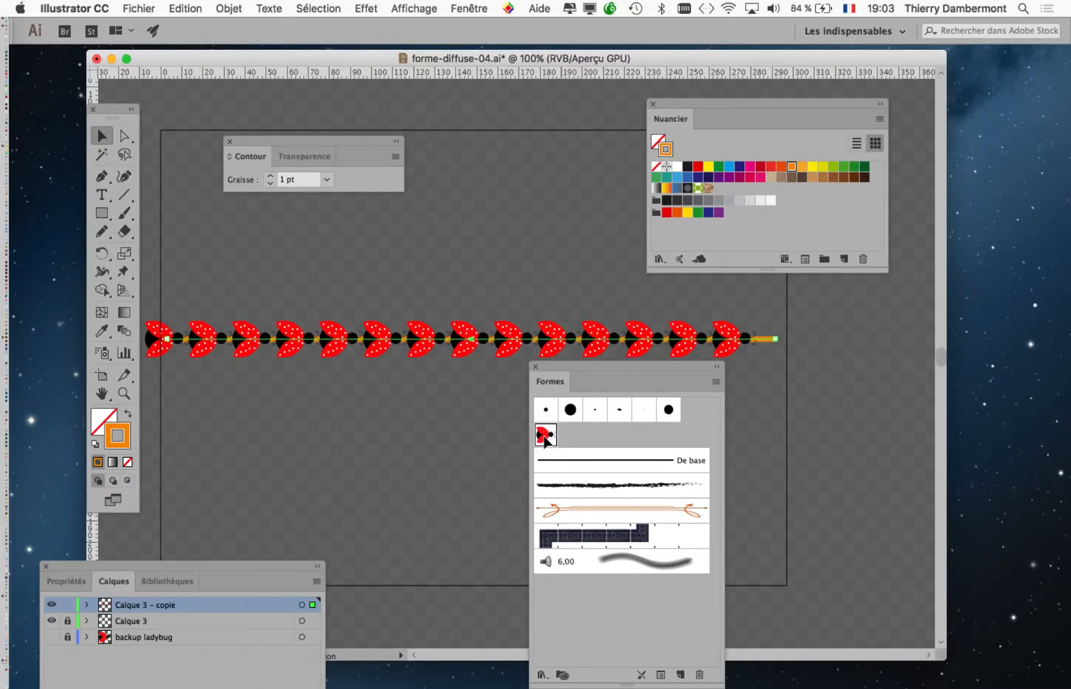
- Rearrange the Formes, Calques and Nuancier panels so they leave the ladybug line uncovered
{"action": "left_click_drag", "start_coordinate": [572, 370], "coordinate": [784, 391]}
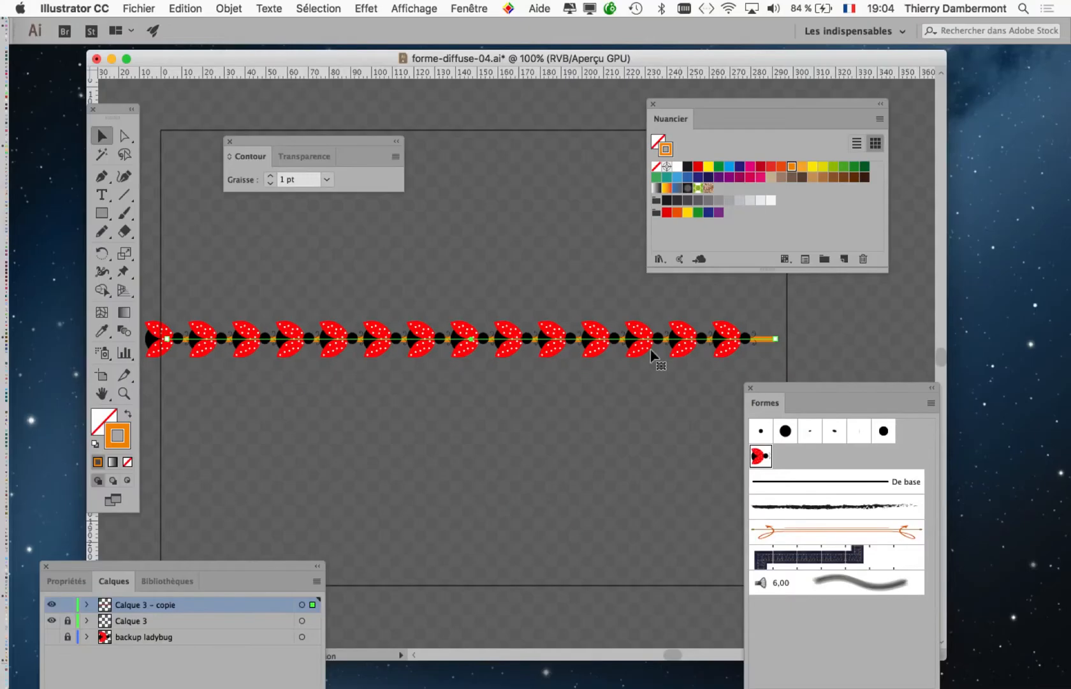
{"action": "left_click_drag", "start_coordinate": [171, 563], "coordinate": [647, 192]}
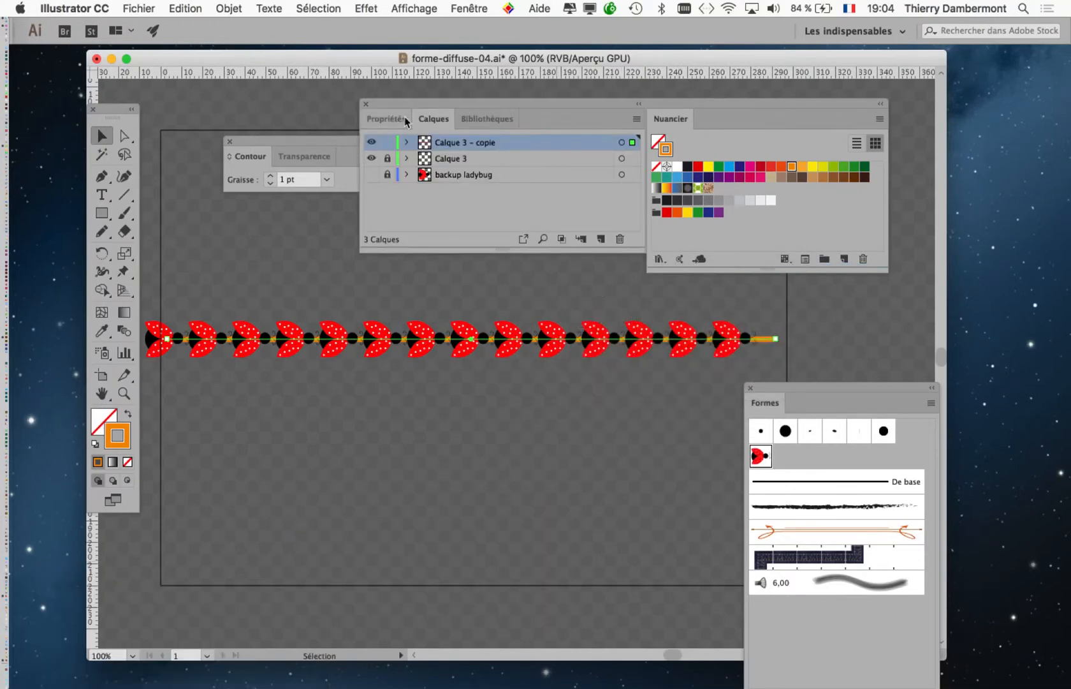
{"action": "left_click_drag", "start_coordinate": [670, 118], "coordinate": [783, 185]}
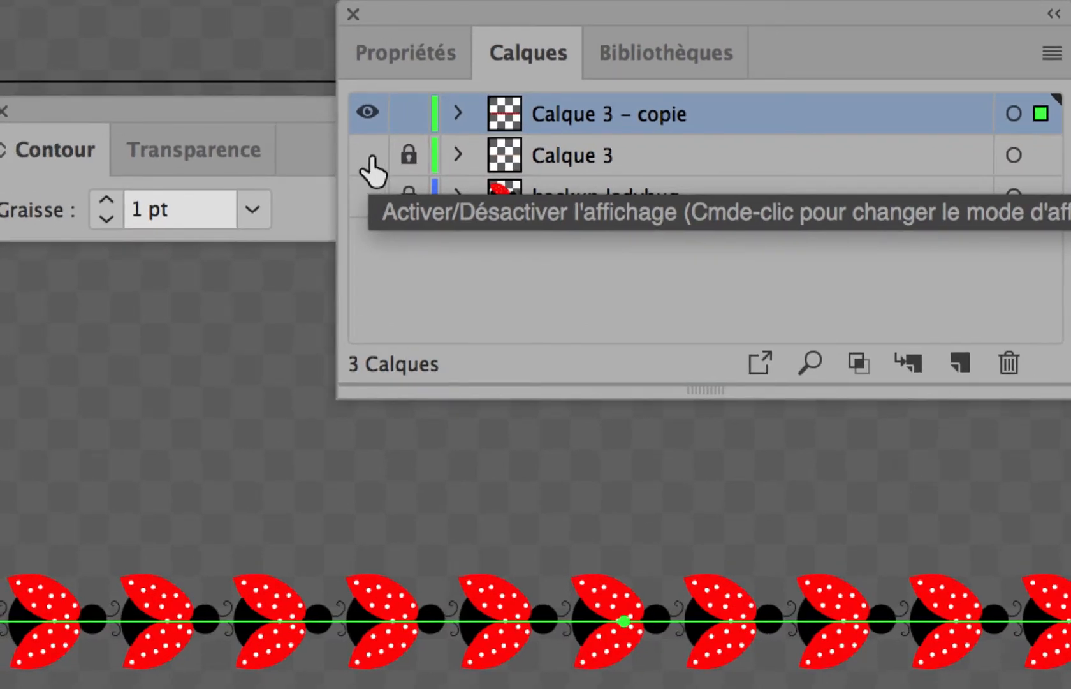
- Toggle the visibility of Calque 3 to compare the two lines, leave it hidden, and expand Calque 3 - copie
{"action": "left_click", "coordinate": [373, 156]}
{"action": "left_click", "coordinate": [374, 157]}
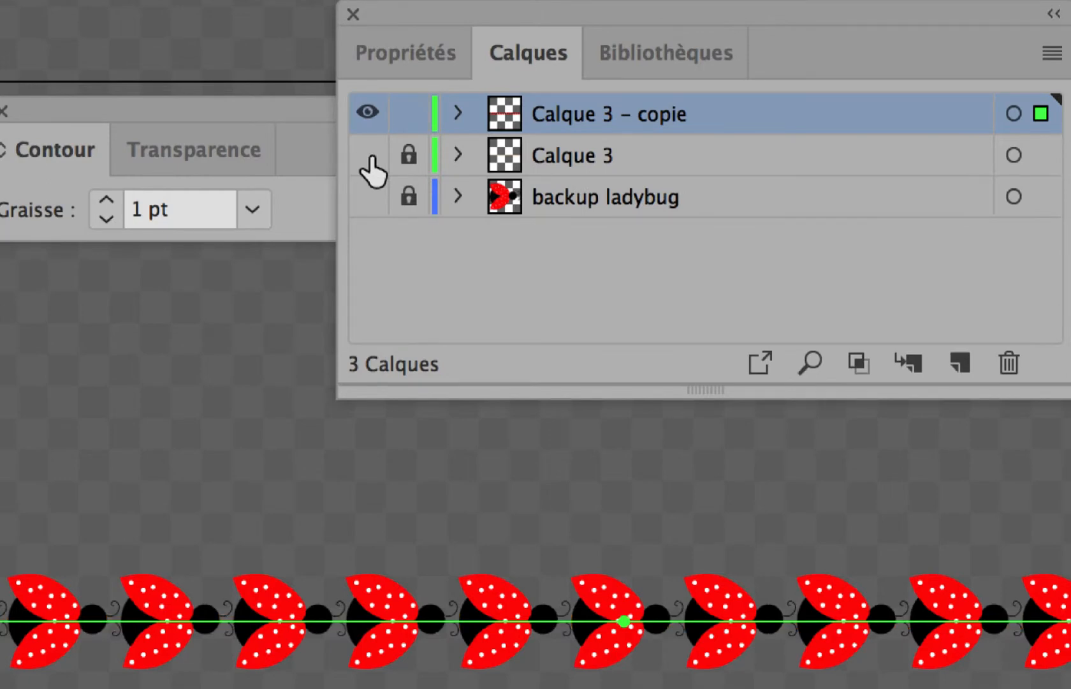
{"action": "left_click", "coordinate": [369, 155]}
{"action": "left_click", "coordinate": [369, 155]}
{"action": "left_click", "coordinate": [368, 154]}
{"action": "left_click", "coordinate": [369, 155]}
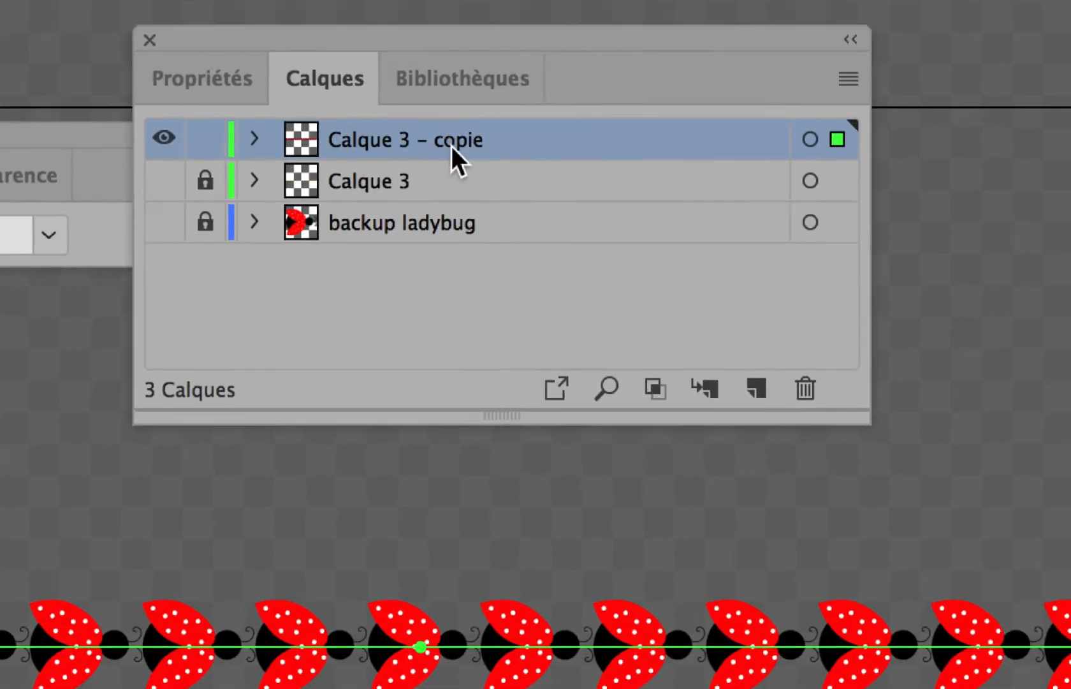
{"action": "left_click", "coordinate": [394, 140]}
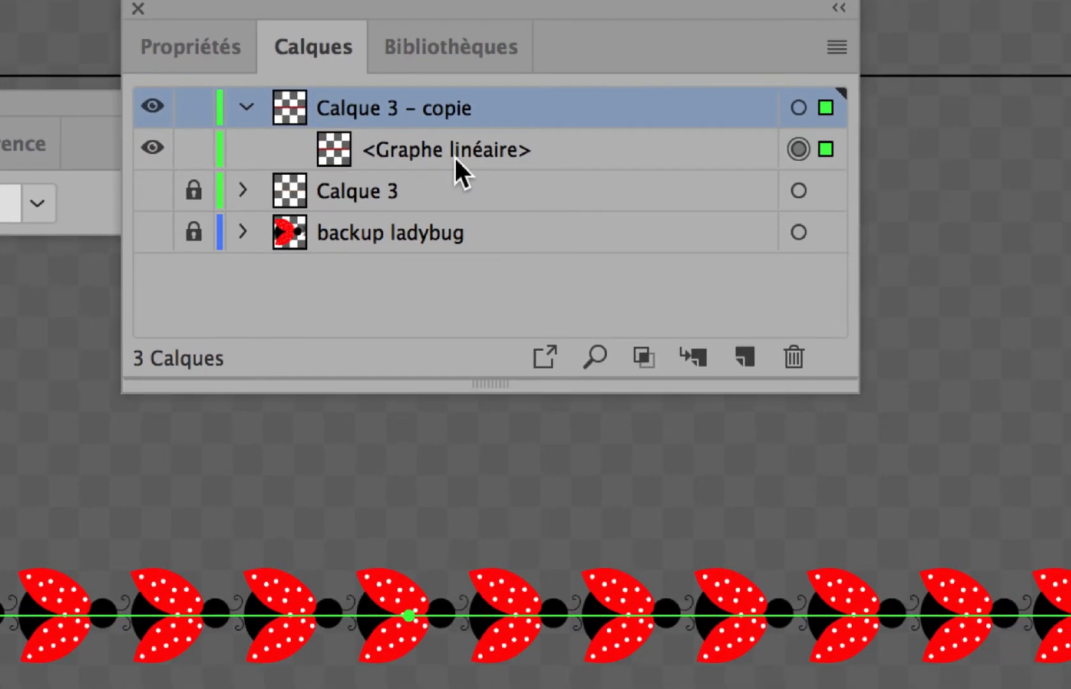
- Select the line's path on Calque 3 - copie and display its Aspect panel, widened and placed beside the Calques panel
{"action": "left_click", "coordinate": [453, 155]}
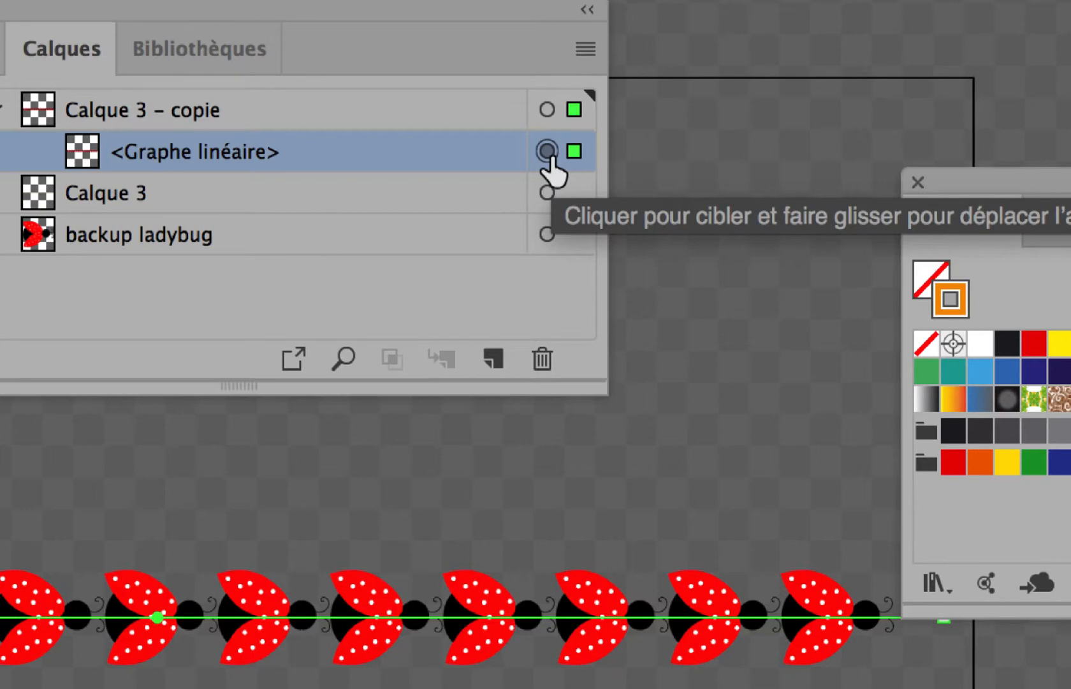
{"action": "key", "text": "super+c"}
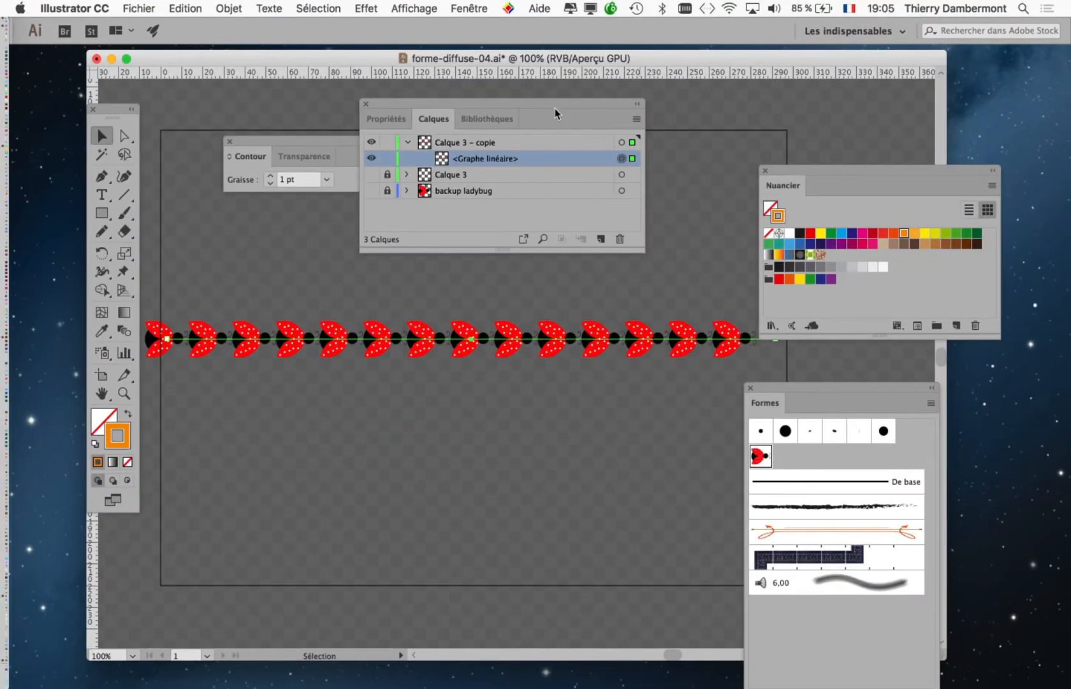
{"action": "left_click_drag", "start_coordinate": [547, 102], "coordinate": [354, 103]}
{"action": "left_click", "coordinate": [479, 9]}
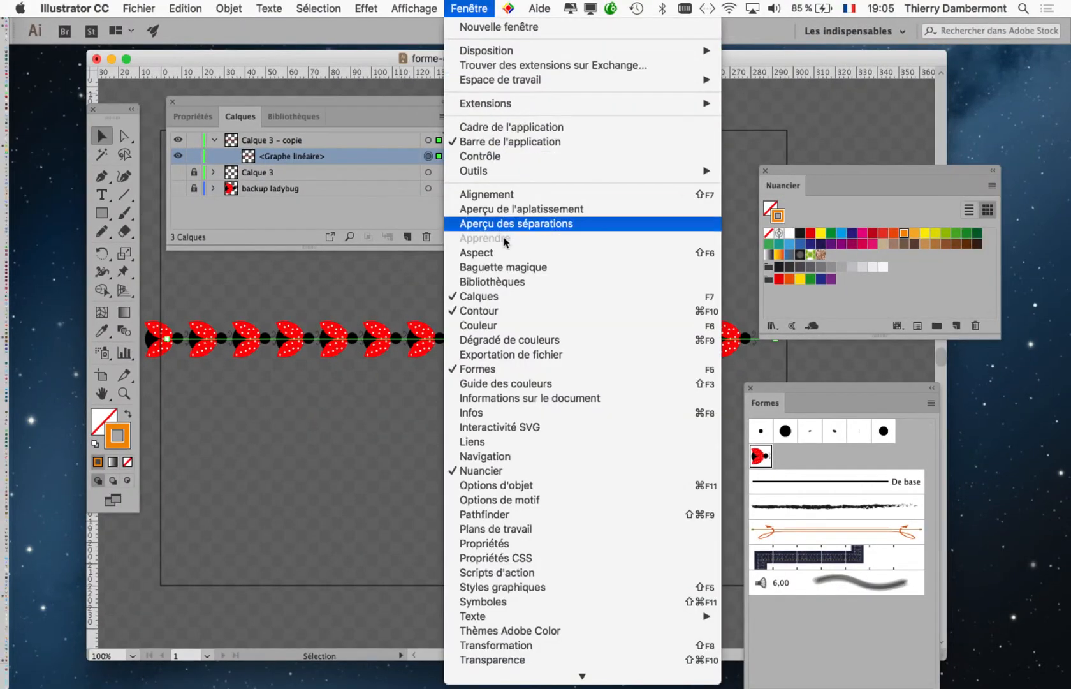
{"action": "left_click", "coordinate": [511, 252]}
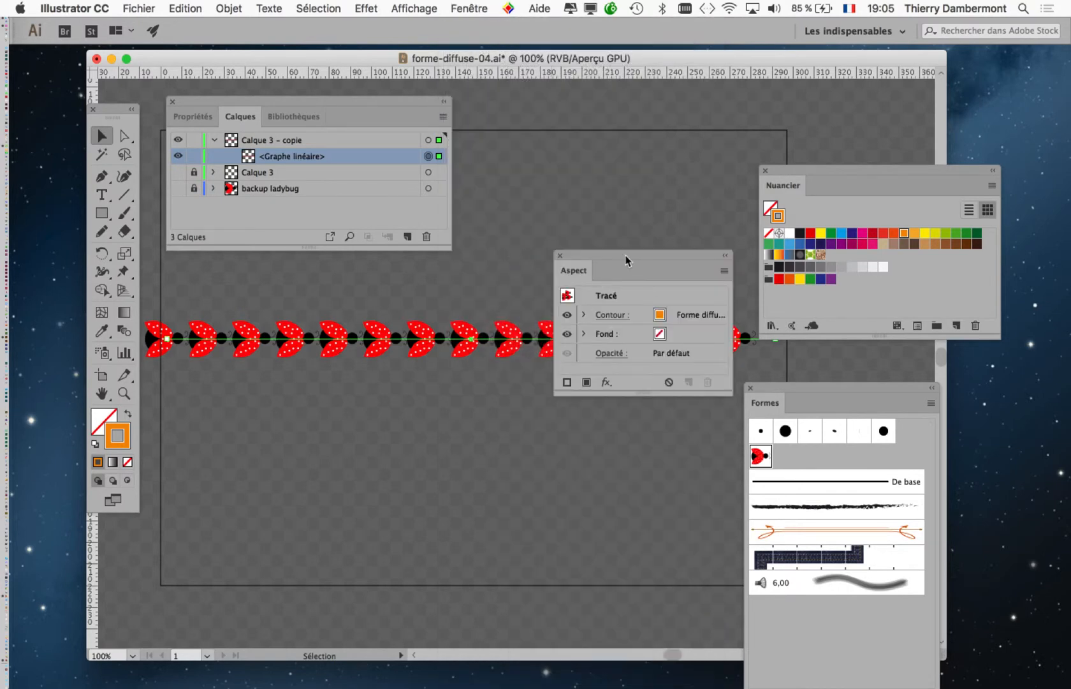
{"action": "left_click_drag", "start_coordinate": [626, 260], "coordinate": [531, 105]}
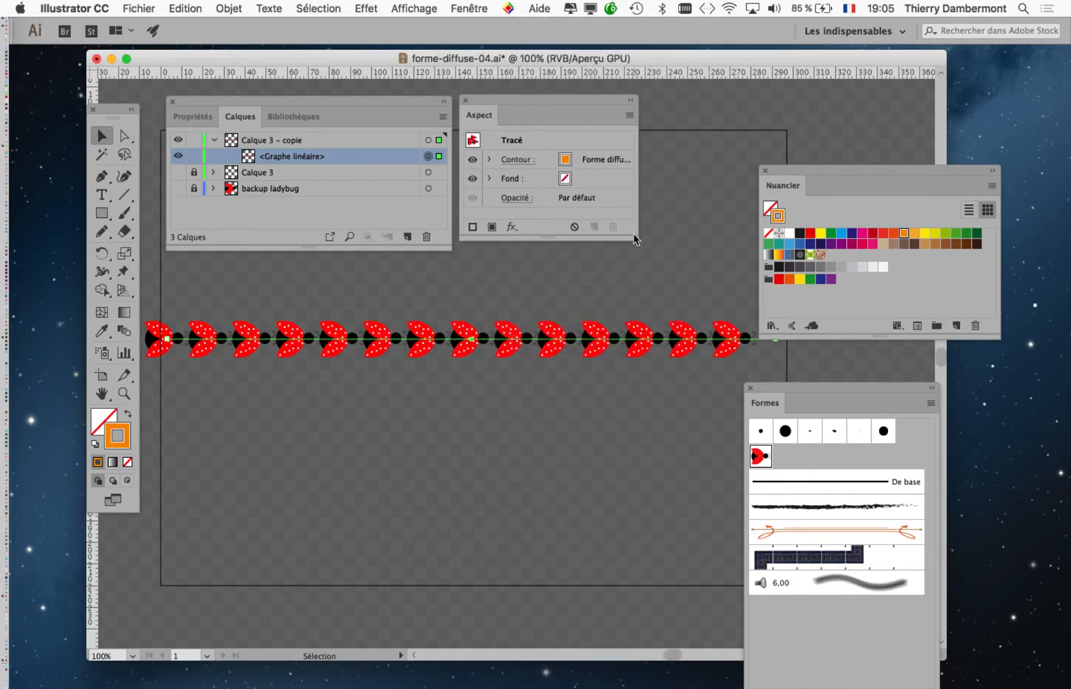
{"action": "left_click_drag", "start_coordinate": [638, 240], "coordinate": [741, 255]}
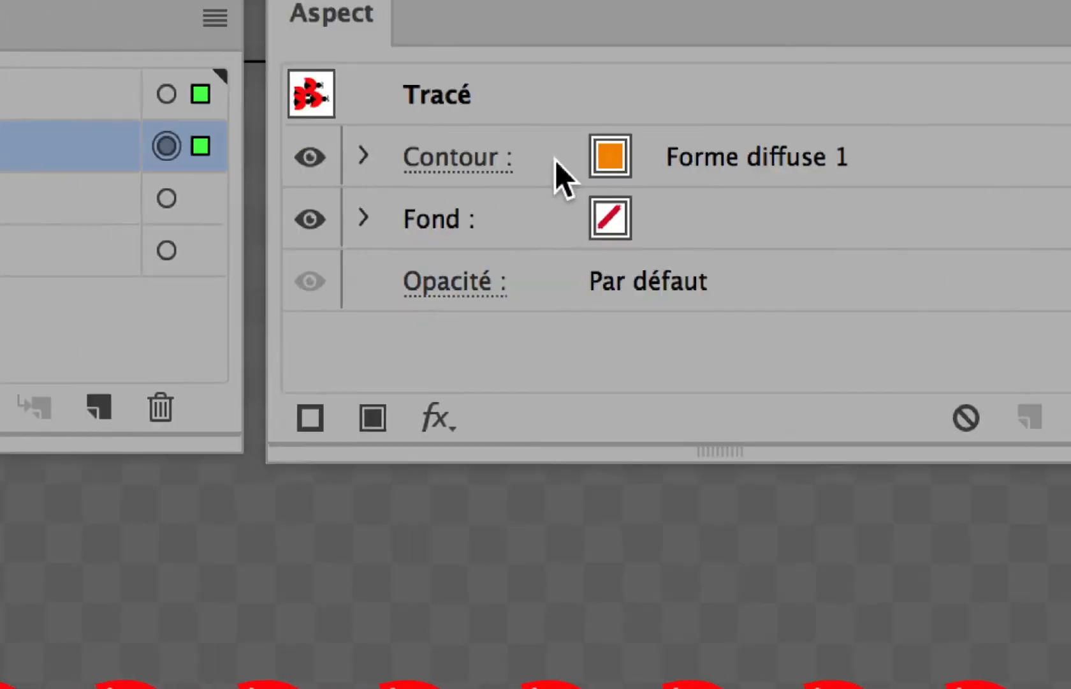
- Inspect the brush choices for the line's Contour attribute without changing the brush, and close the Aspect panel
{"action": "left_click", "coordinate": [951, 159]}
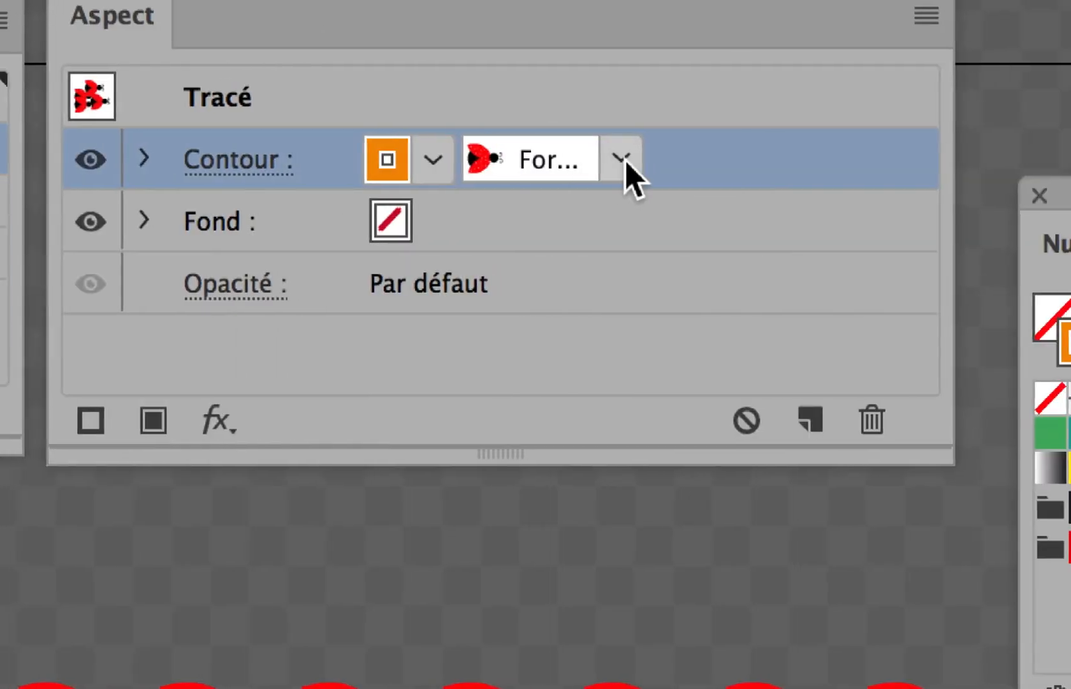
{"action": "left_click", "coordinate": [624, 159]}
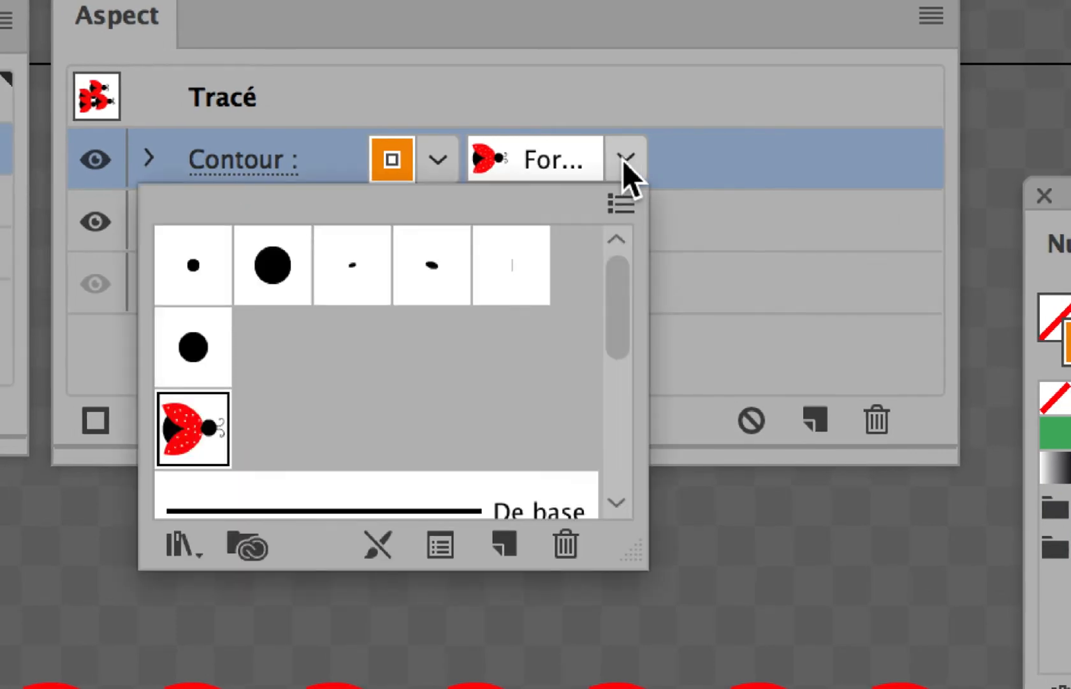
{"action": "left_click", "coordinate": [624, 159]}
{"action": "left_click", "coordinate": [618, 156]}
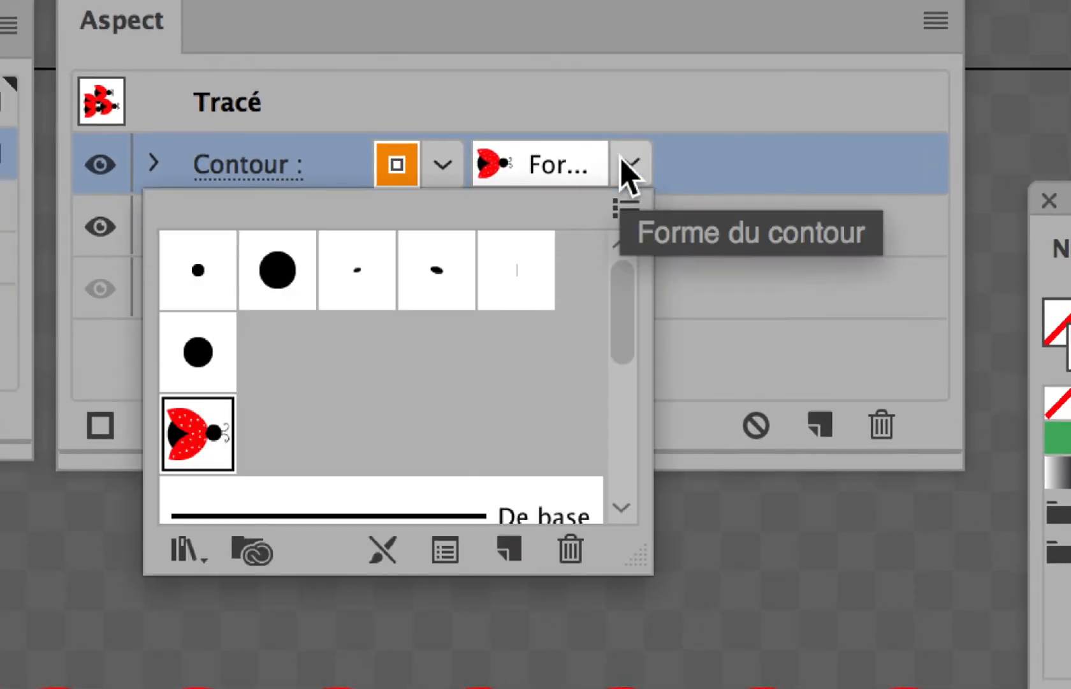
{"action": "left_click", "coordinate": [697, 158]}
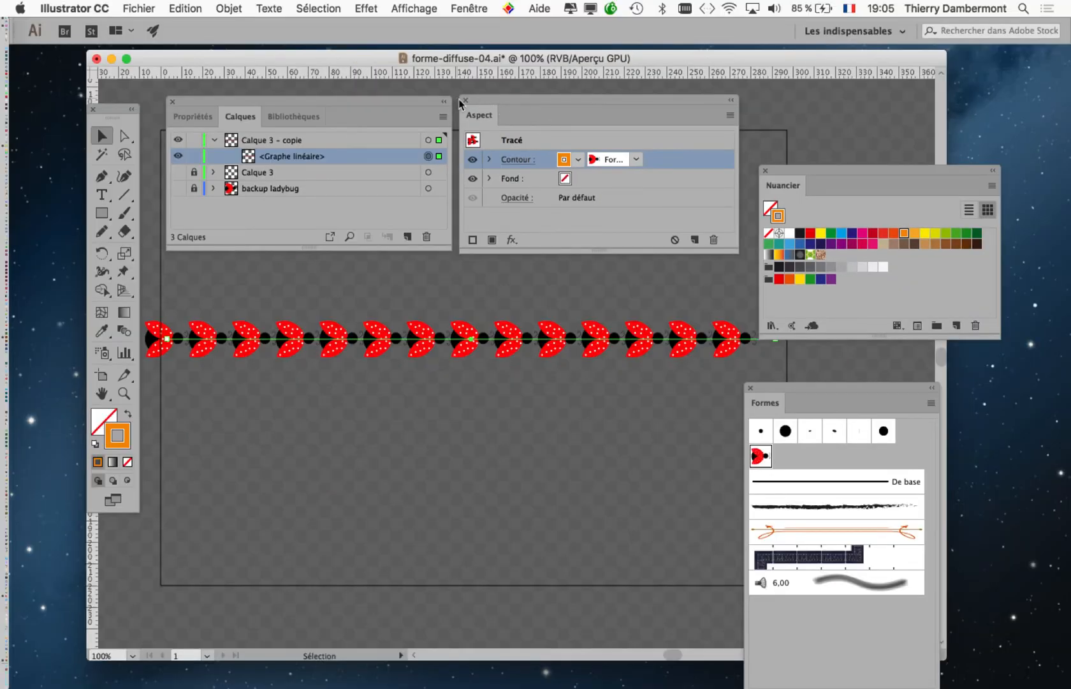
{"action": "left_click", "coordinate": [465, 100]}
- Reposition the Calques panel above the ladybug line, near the middle of the artboard's upper edge
{"action": "left_click_drag", "start_coordinate": [399, 104], "coordinate": [629, 108]}
{"action": "left_click", "coordinate": [230, 143]}
{"action": "left_click", "coordinate": [231, 142]}
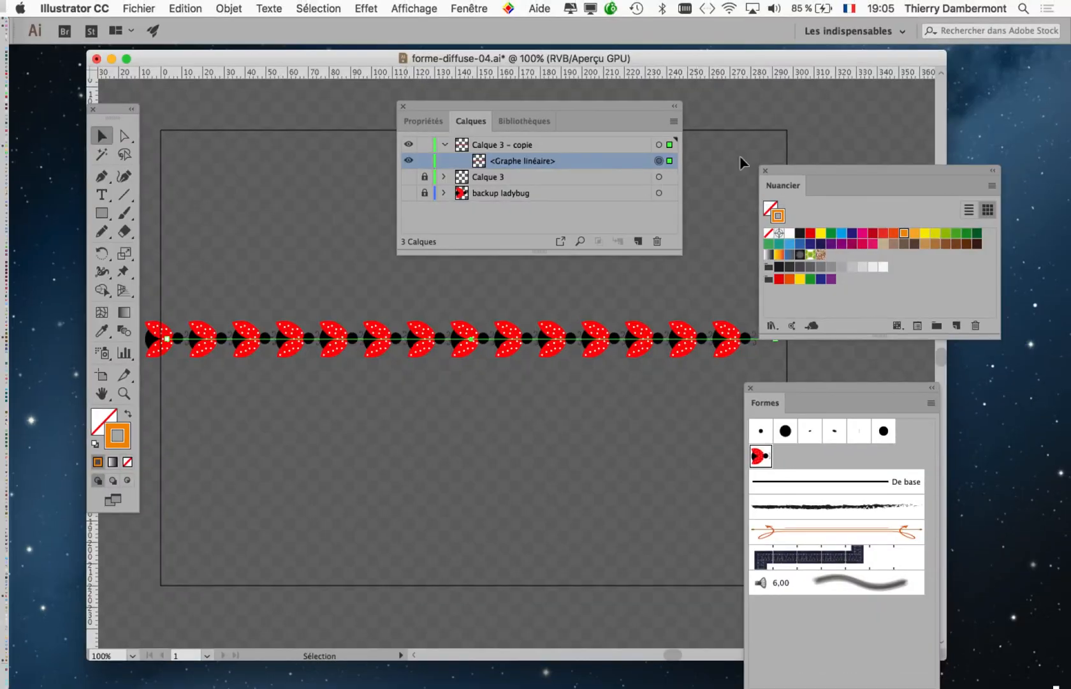
{"action": "left_click_drag", "start_coordinate": [561, 117], "coordinate": [505, 101]}
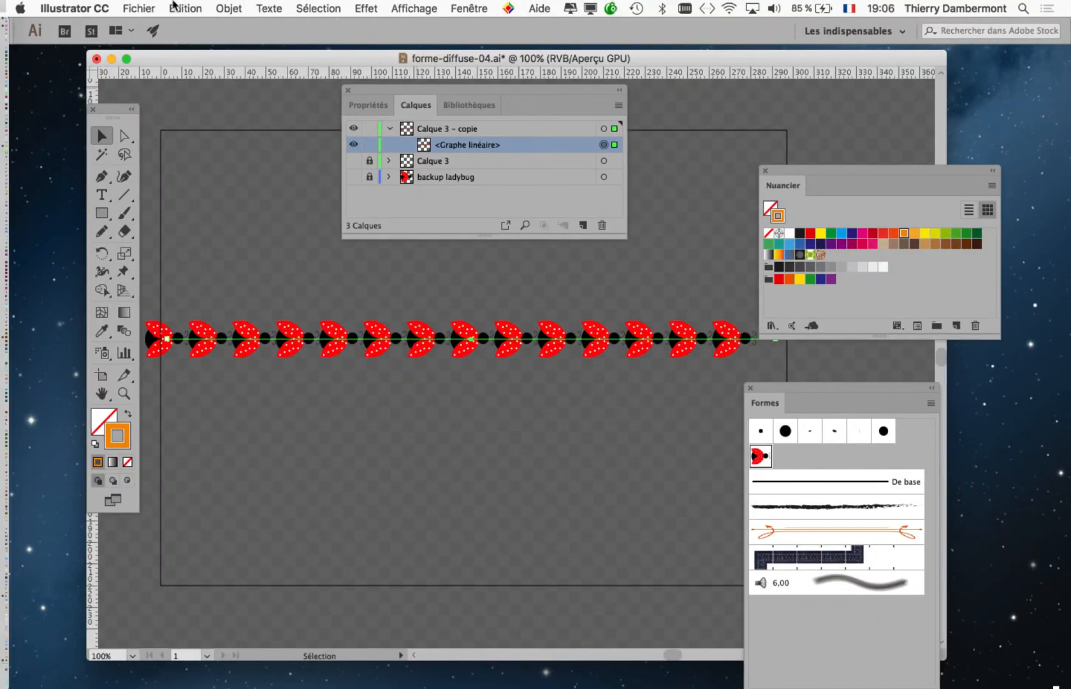
- Save the document as a new version named forme-diffuse-05.ai in Adobe Illustrator format, with Illustrator CC compatibility
{"action": "left_click", "coordinate": [153, 8]}
{"action": "left_click", "coordinate": [242, 138]}
{"action": "left_click_drag", "start_coordinate": [559, 105], "coordinate": [552, 105]}
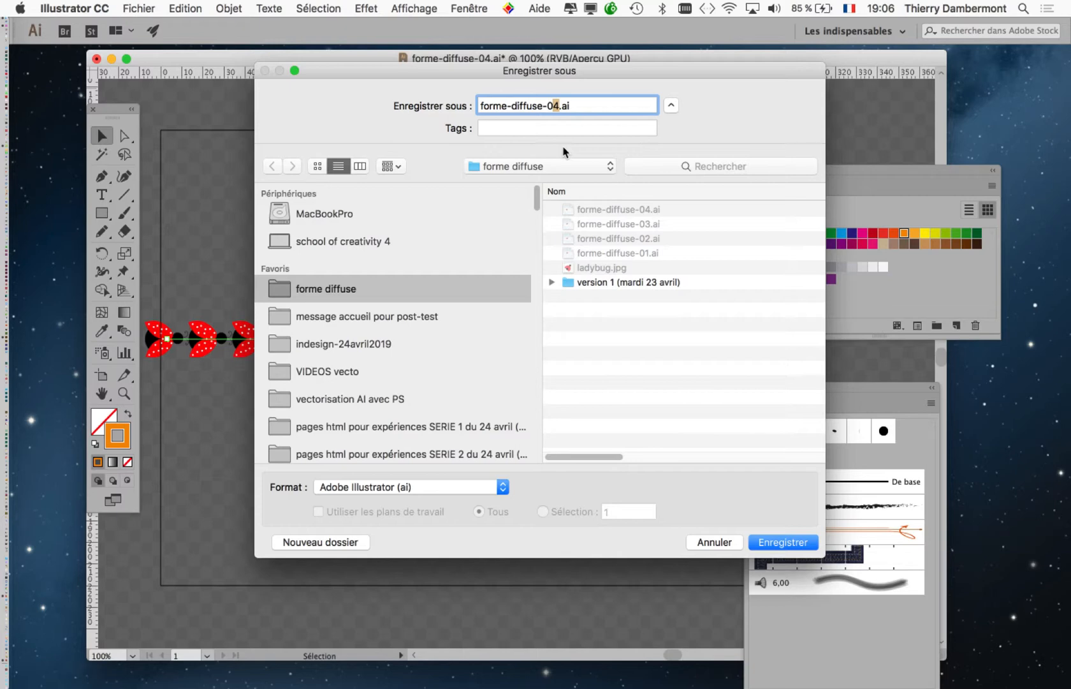
{"action": "type", "text": "5"}
{"action": "left_click", "coordinate": [777, 543]}
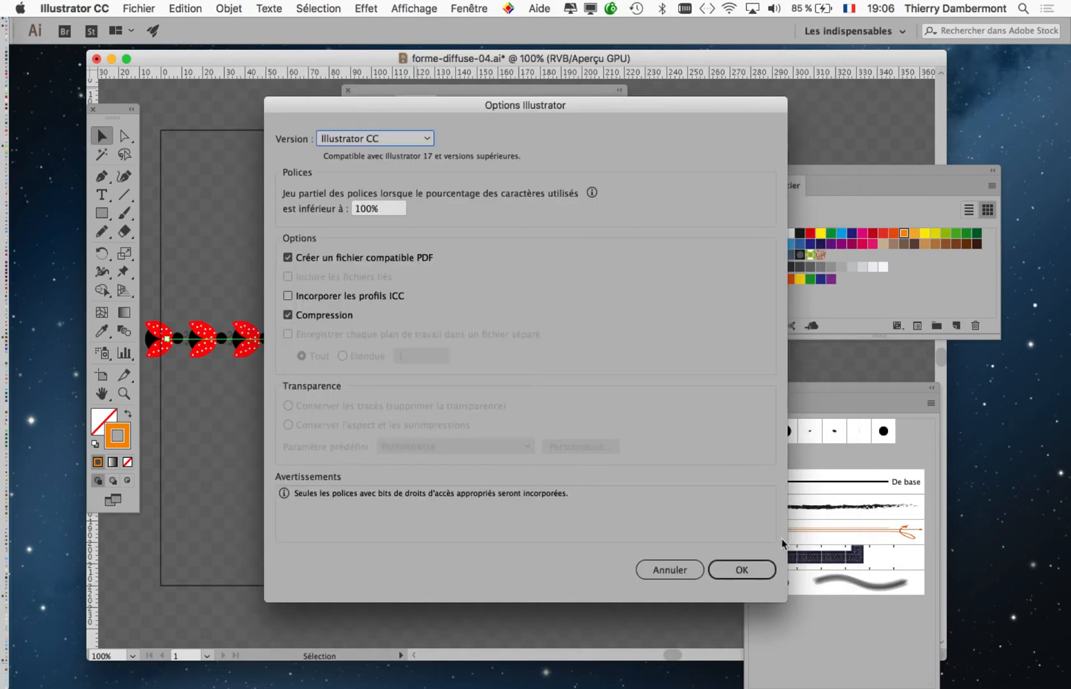
{"action": "left_click", "coordinate": [748, 574]}
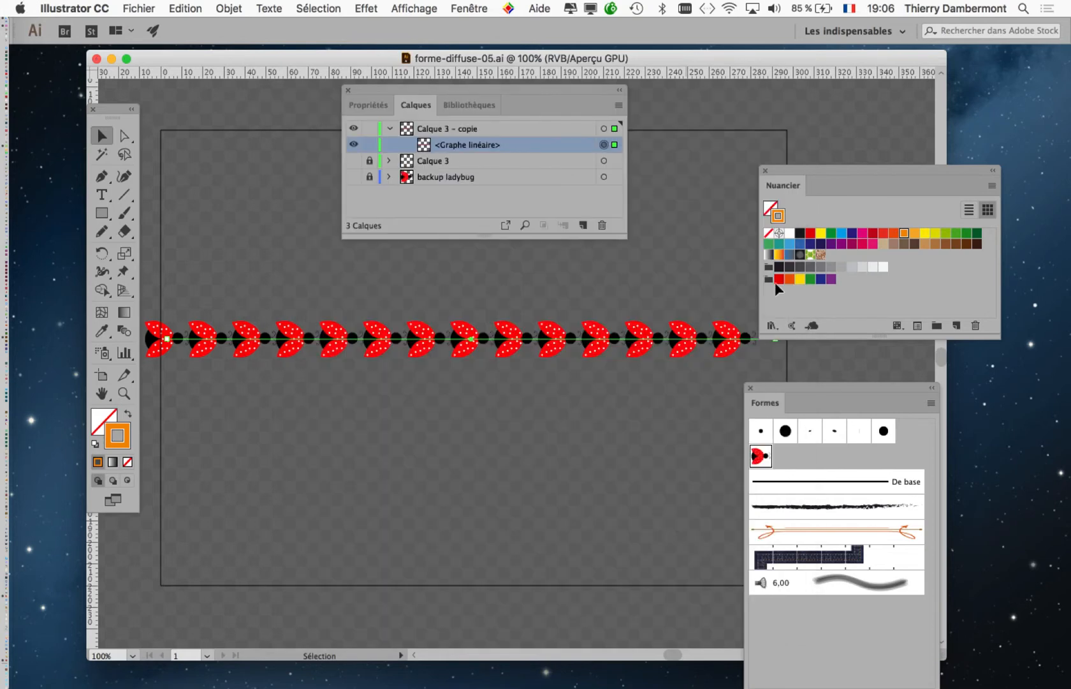
- Move the Nuancier and Formes panels off the artboard so the whole ladybug line is uncovered
{"action": "left_click_drag", "start_coordinate": [806, 169], "coordinate": [852, 119]}
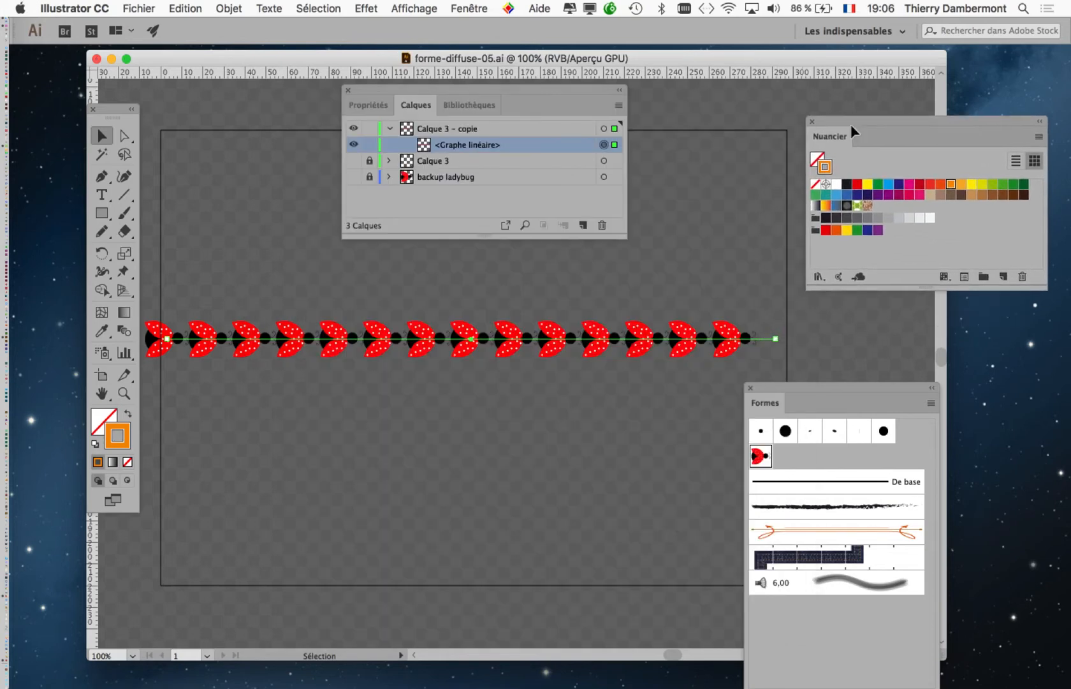
{"action": "left_click_drag", "start_coordinate": [792, 389], "coordinate": [878, 319]}
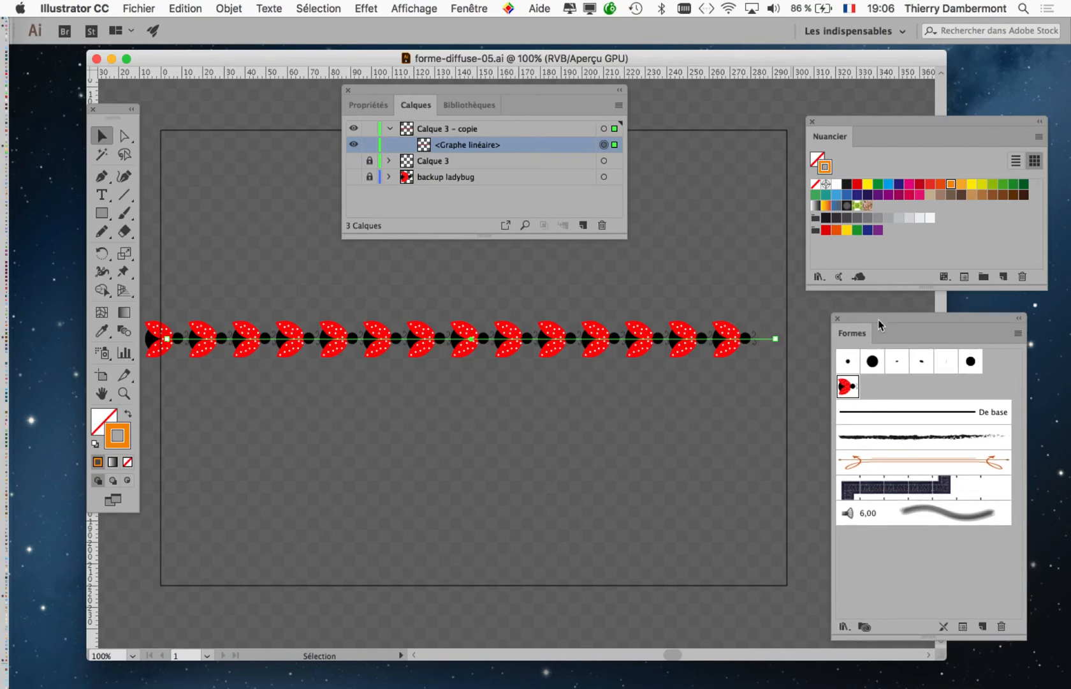
- Switch to Firefox, look through the "corel painter jet" image results, and open the preview of the rank 3 shell nozzle image
{"action": "mouse_move", "coordinate": [23, 561]}
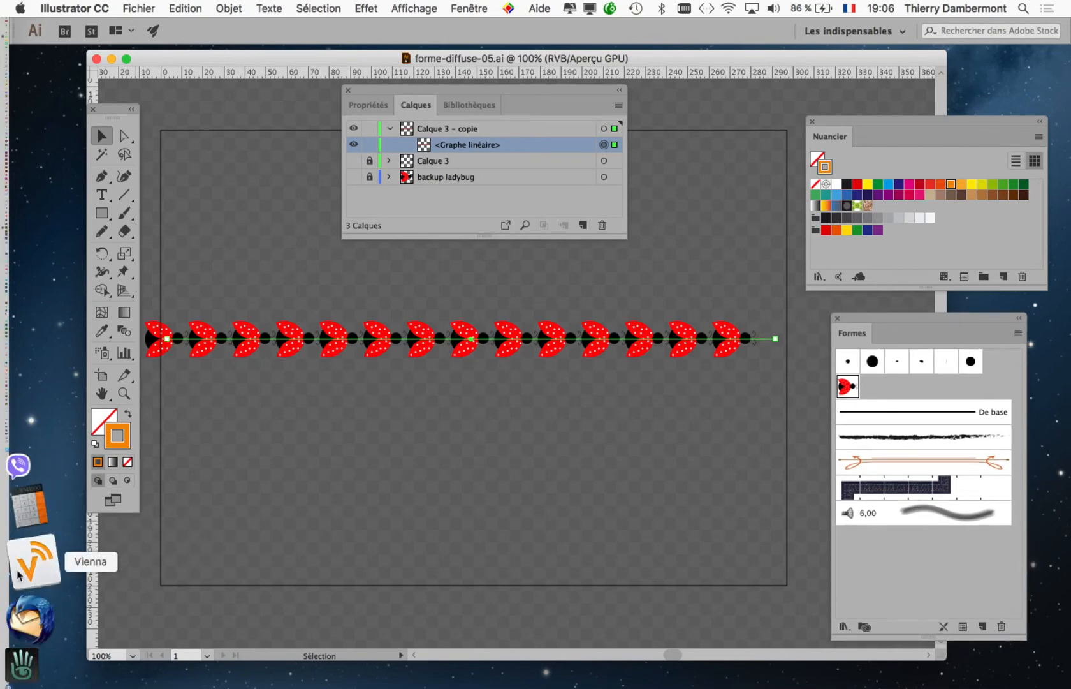
{"action": "left_click", "coordinate": [31, 603]}
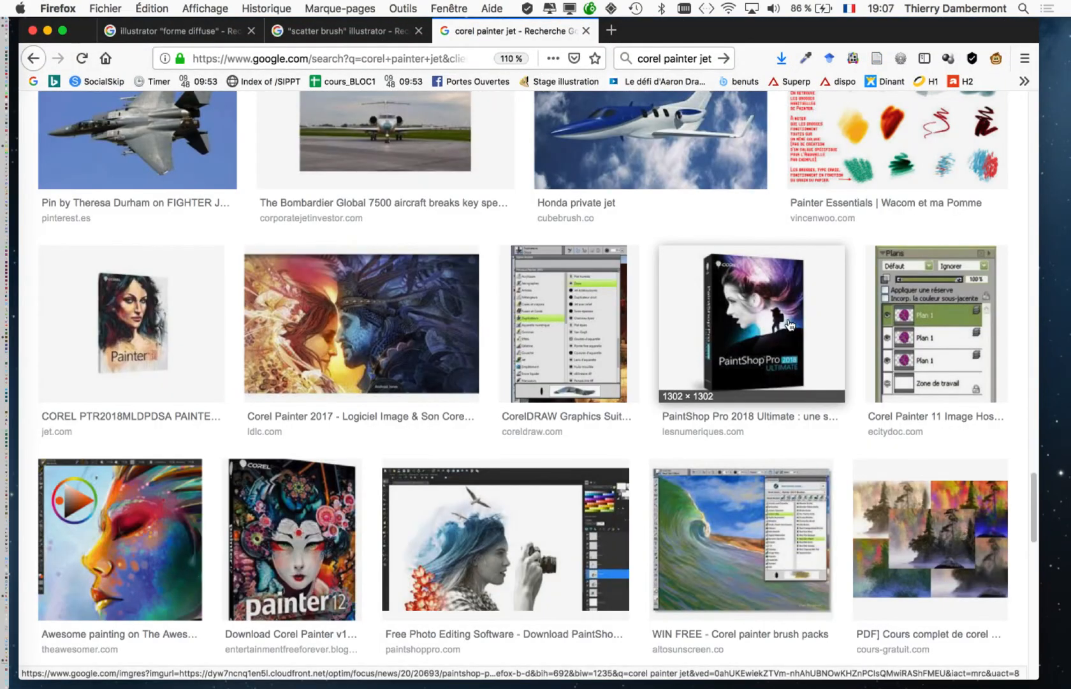
{"action": "scroll", "coordinate": [790, 329], "scroll_direction": "down", "scroll_amount": 5}
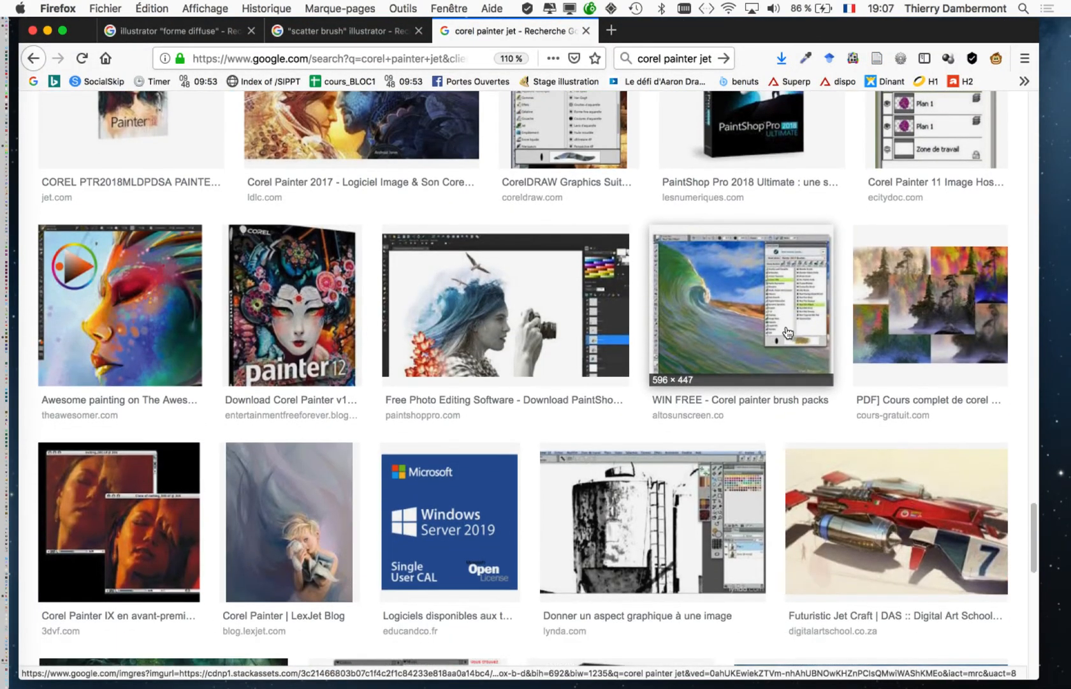
{"action": "scroll", "coordinate": [788, 332], "scroll_direction": "down", "scroll_amount": 7}
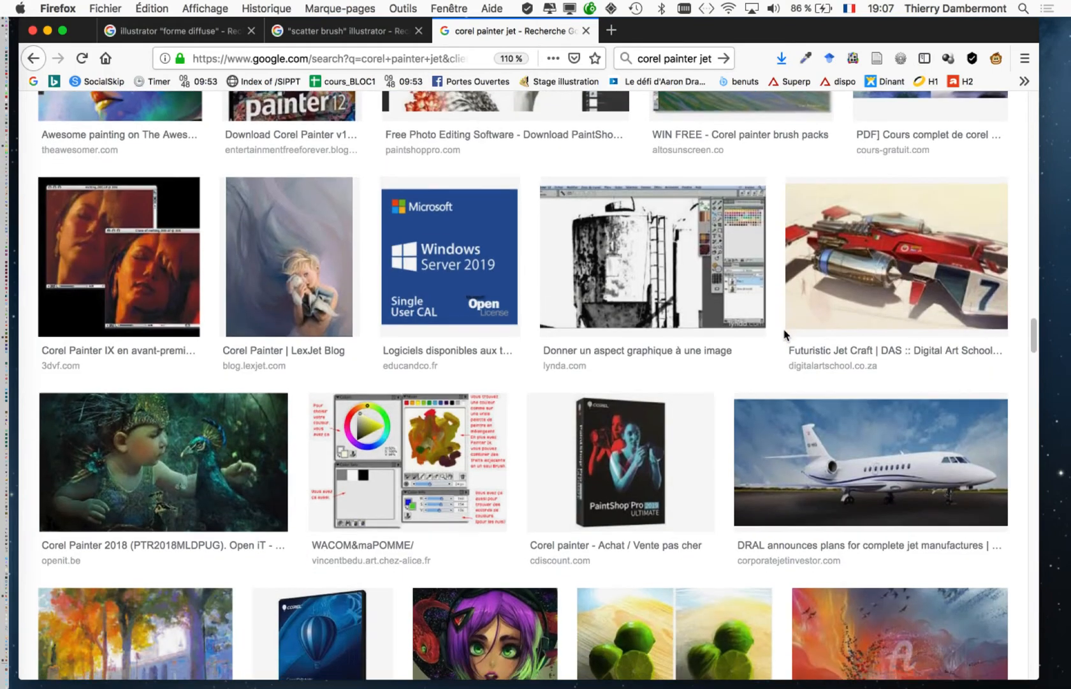
{"action": "scroll", "coordinate": [786, 335], "scroll_direction": "down", "scroll_amount": 2}
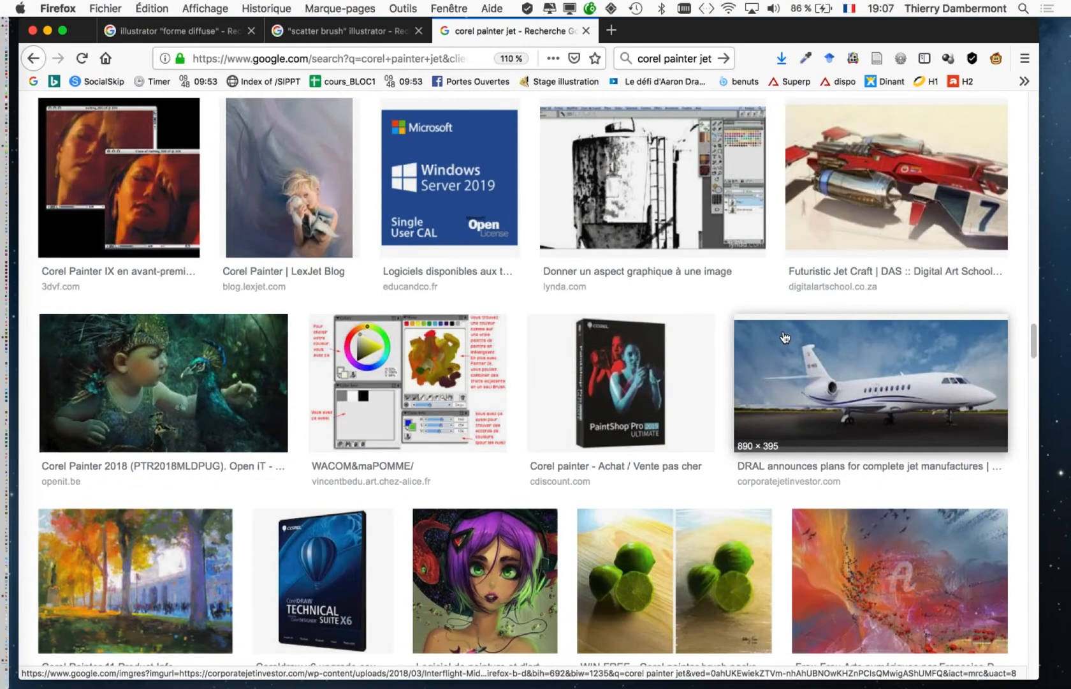
{"action": "scroll", "coordinate": [660, 347], "scroll_direction": "down", "scroll_amount": 2}
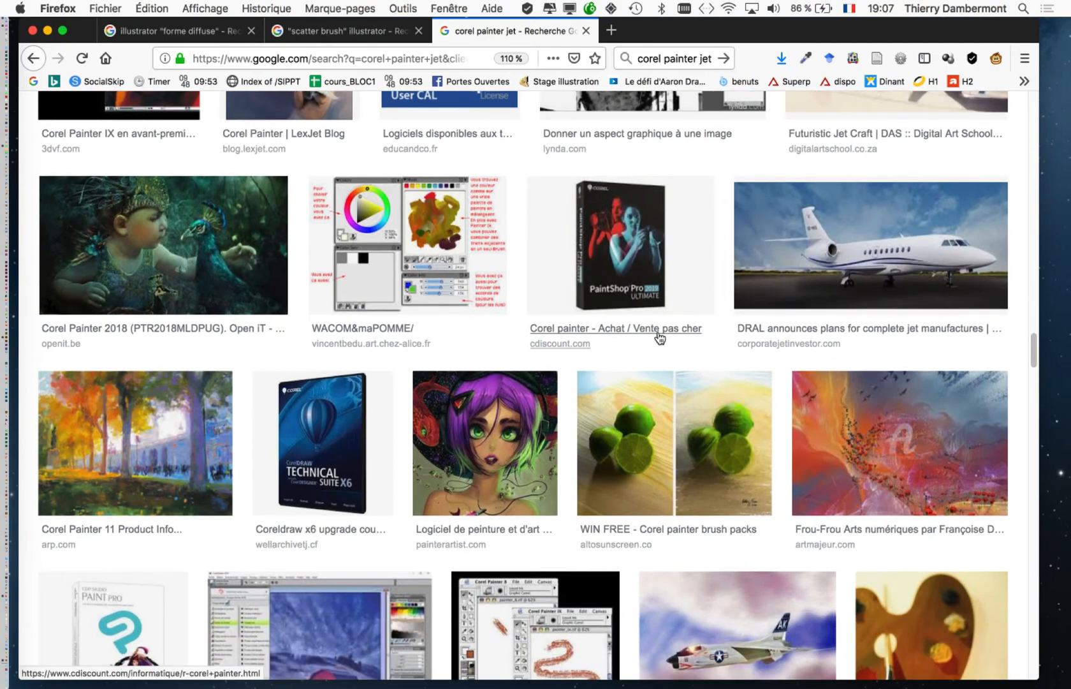
{"action": "scroll", "coordinate": [660, 338], "scroll_direction": "up", "scroll_amount": 15}
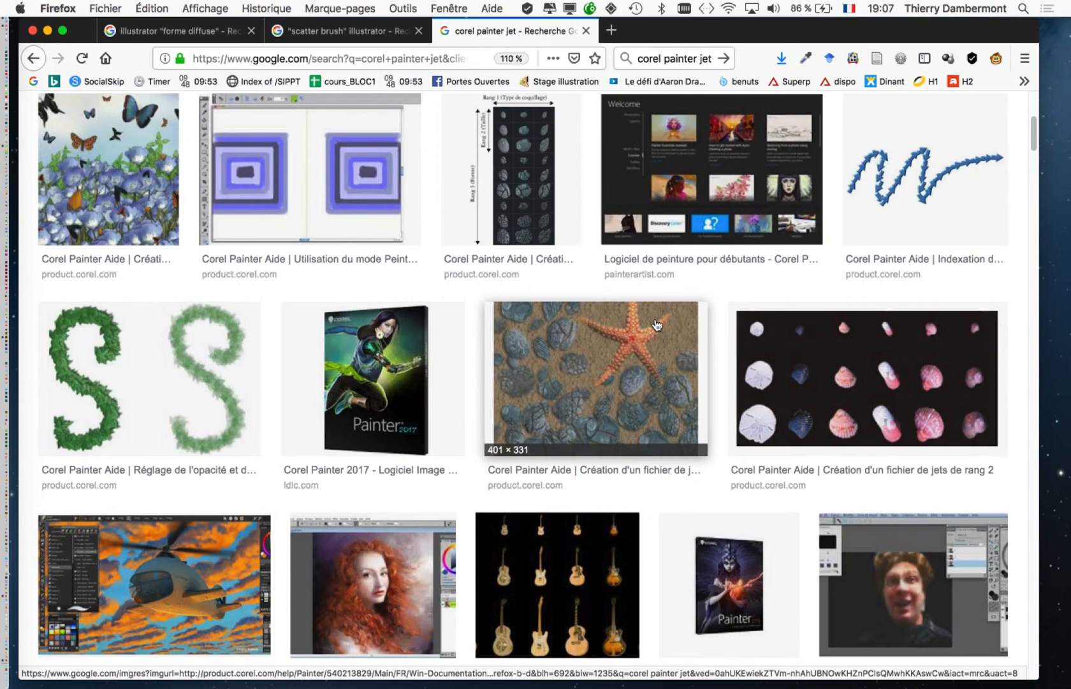
{"action": "scroll", "coordinate": [657, 325], "scroll_direction": "up", "scroll_amount": 6}
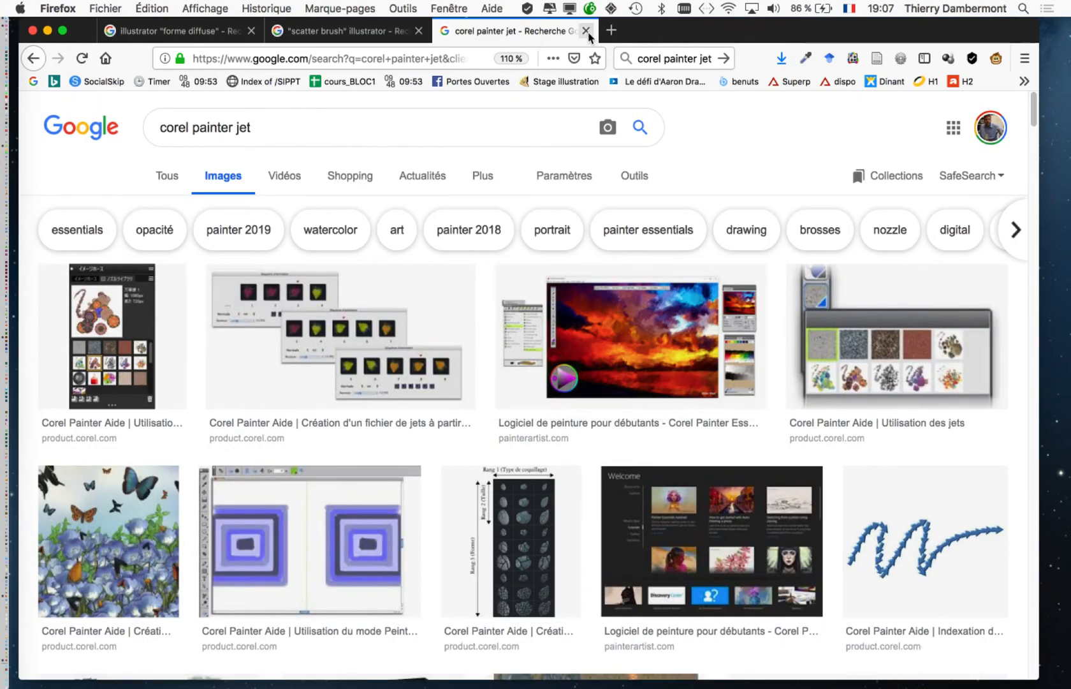
{"action": "scroll", "coordinate": [622, 228], "scroll_direction": "down", "scroll_amount": 4}
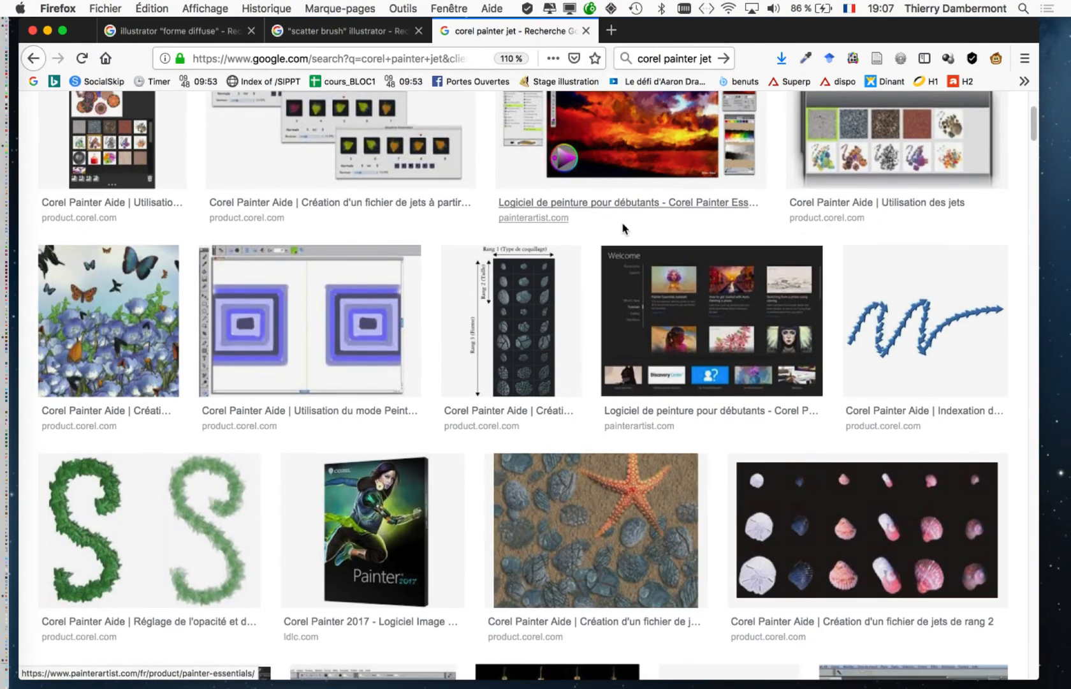
{"action": "left_click", "coordinate": [529, 263]}
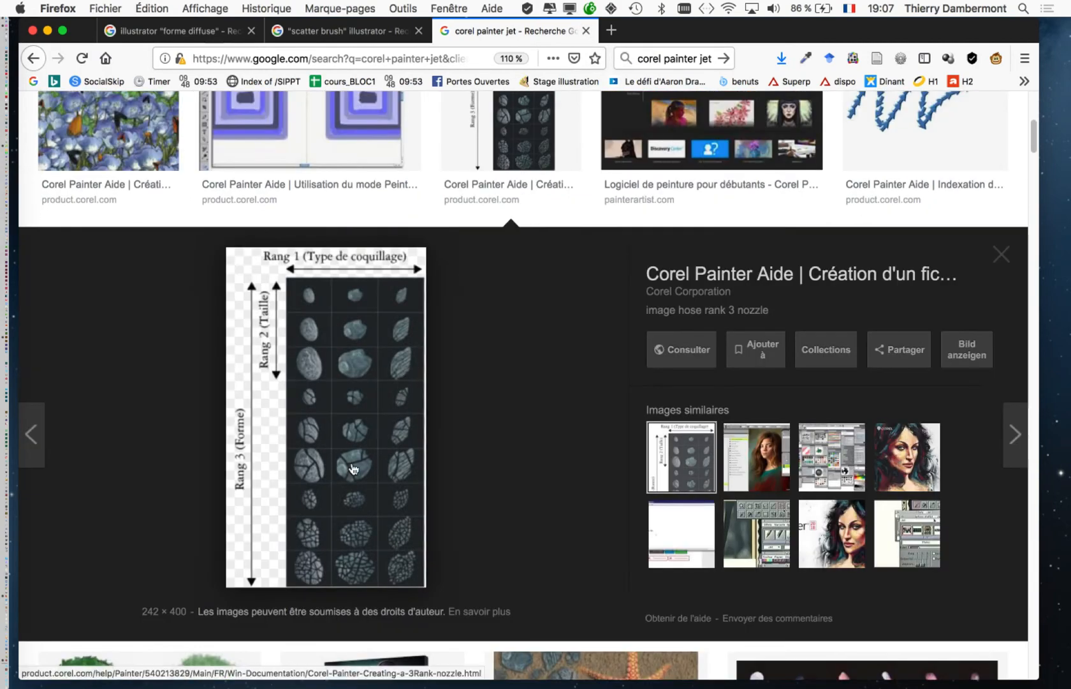